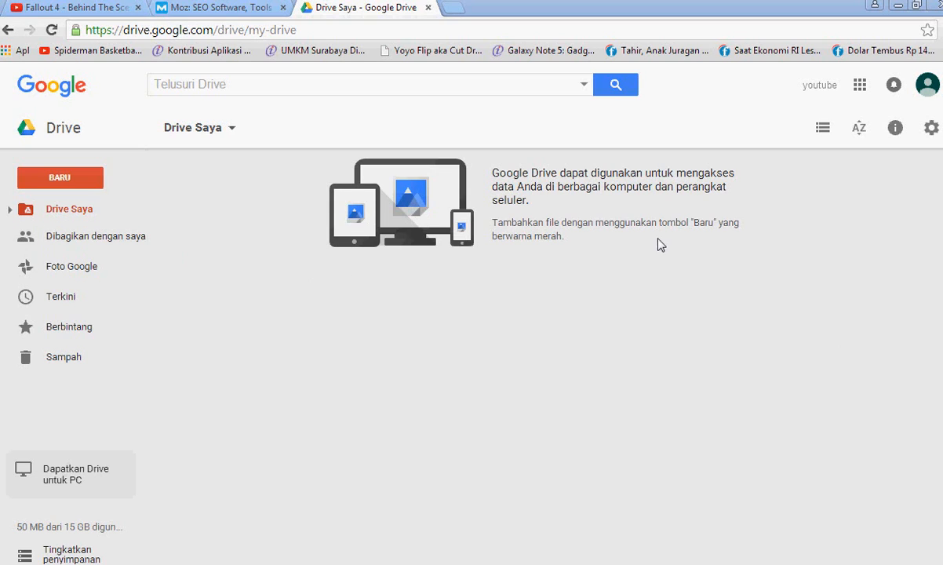
Open Google in a new browser tab and search for "google drive".
left_click(450, 8)
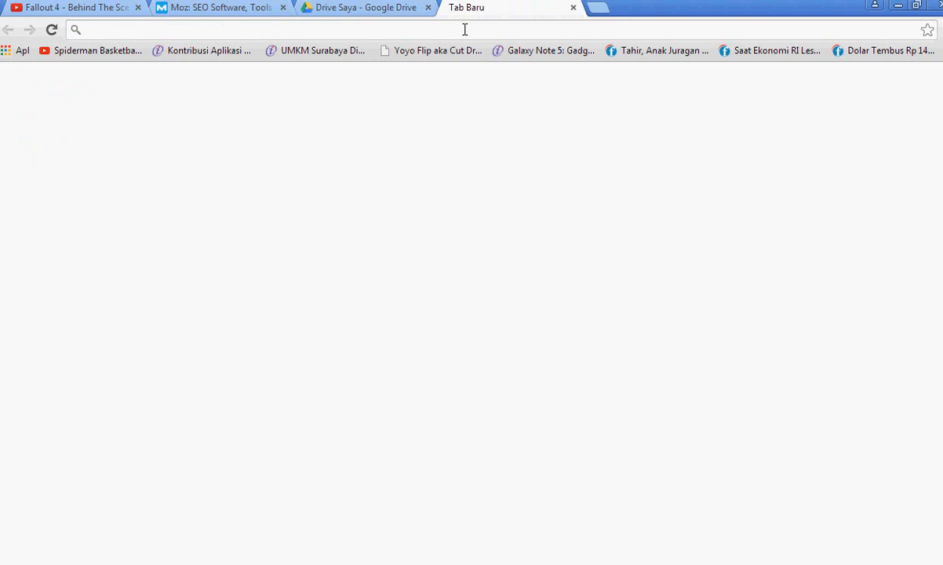
type("g")
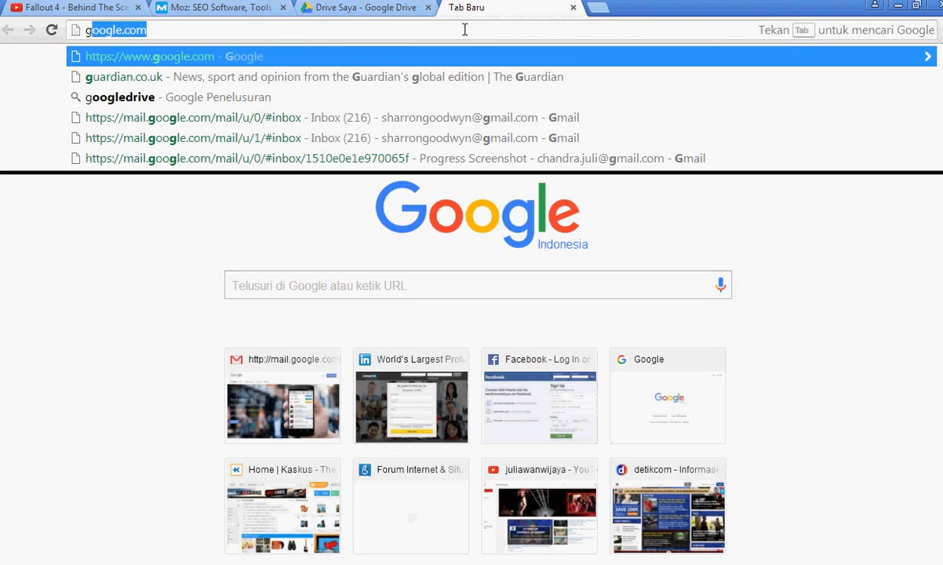
key("Return")
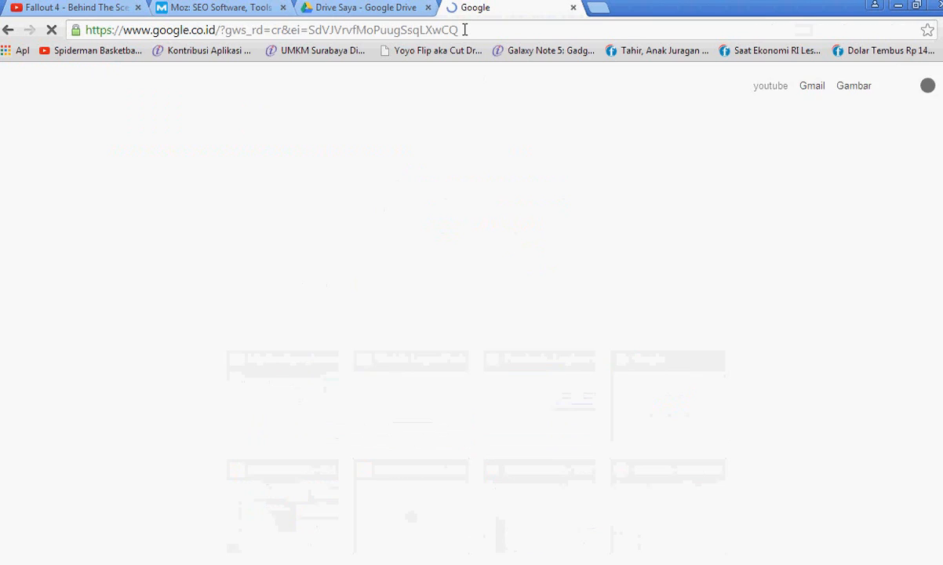
type("google d")
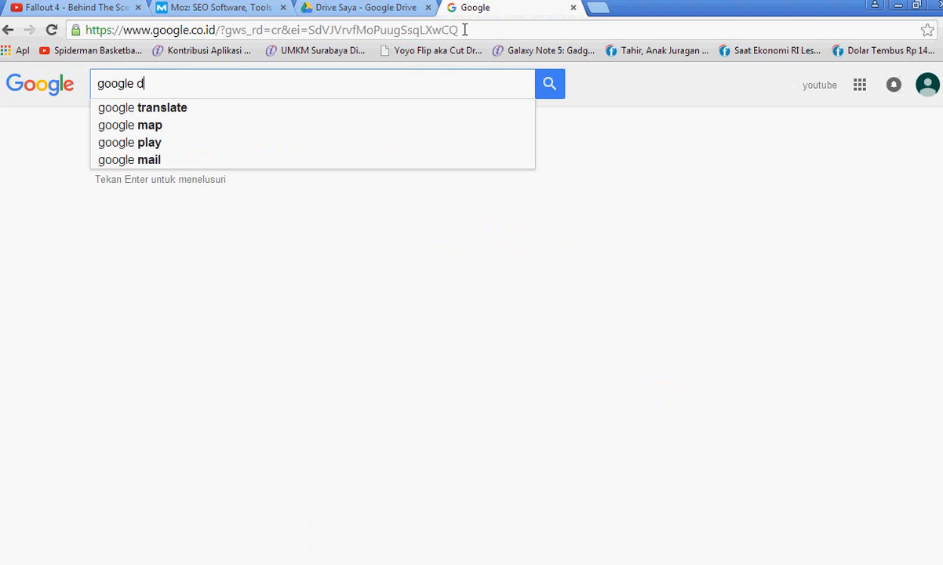
type("rive")
key("Return")
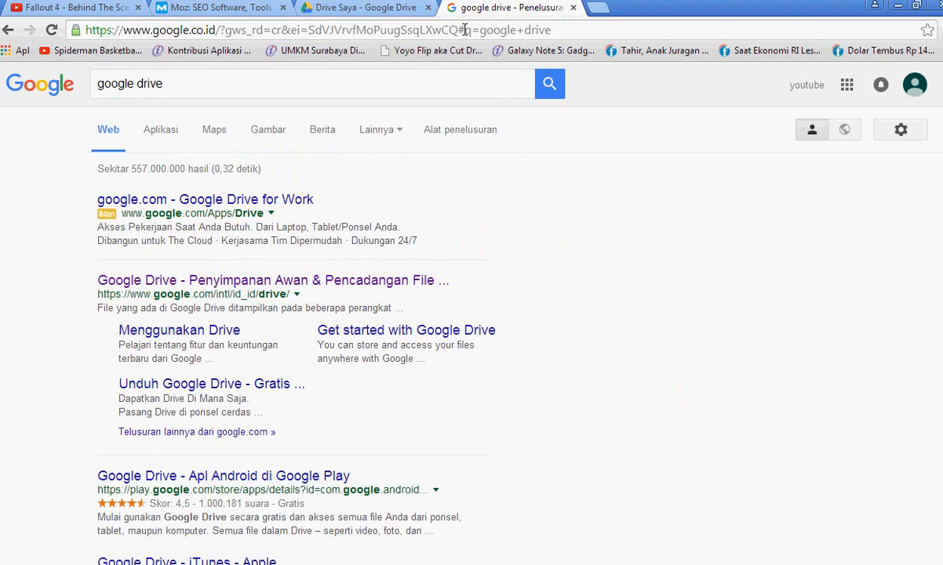
Open the Google Drive for Work result and examine its storage, syncing, file viewing, customer quote and FAQ sections.
left_click(243, 198)
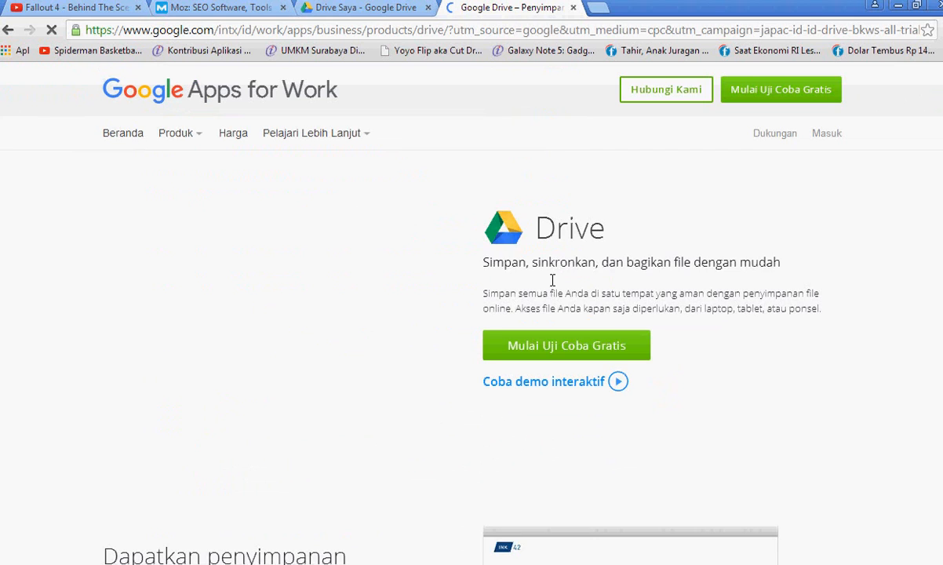
scroll(552, 280, "down", 3)
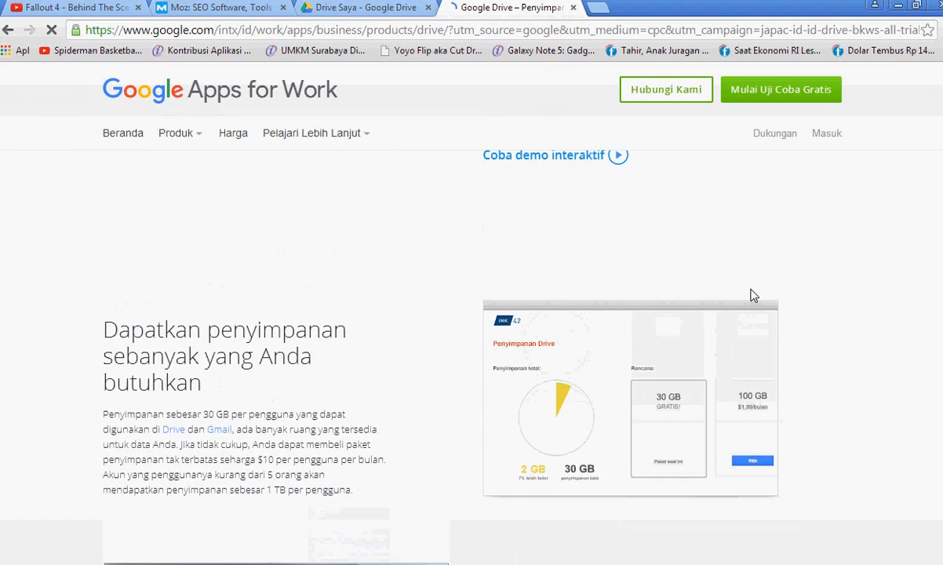
scroll(750, 295, "up", 2)
scroll(753, 296, "down", 8)
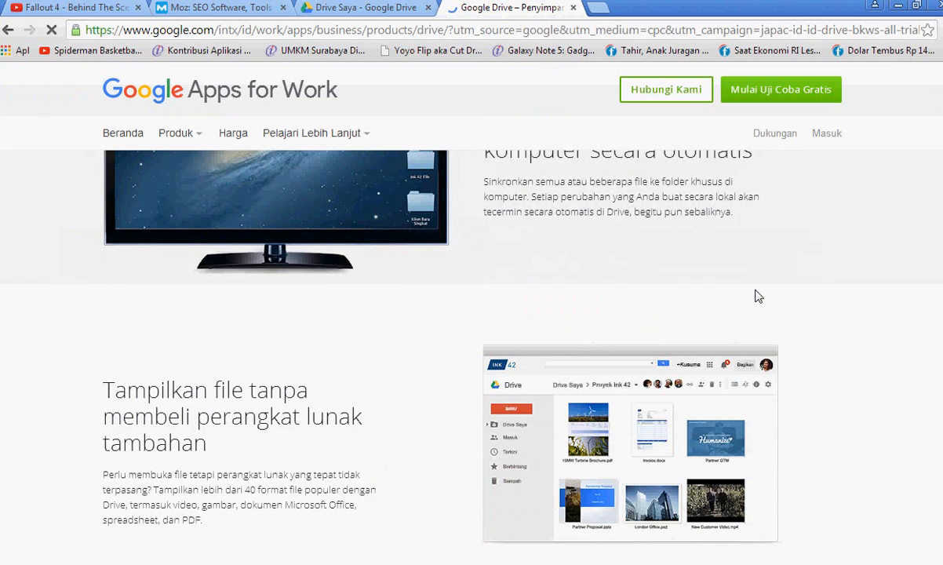
scroll(320, 445, "down", 3)
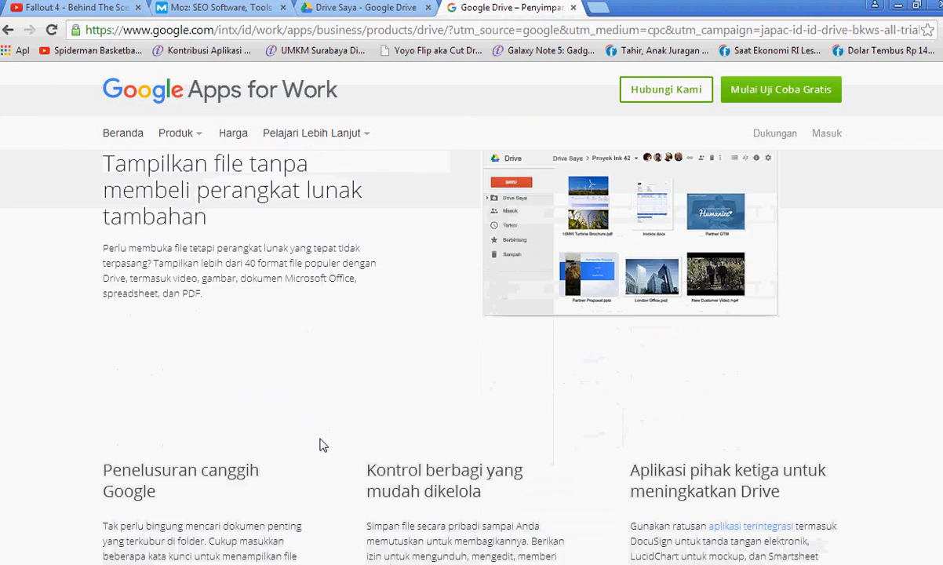
scroll(320, 445, "down", 2)
scroll(568, 399, "down", 3)
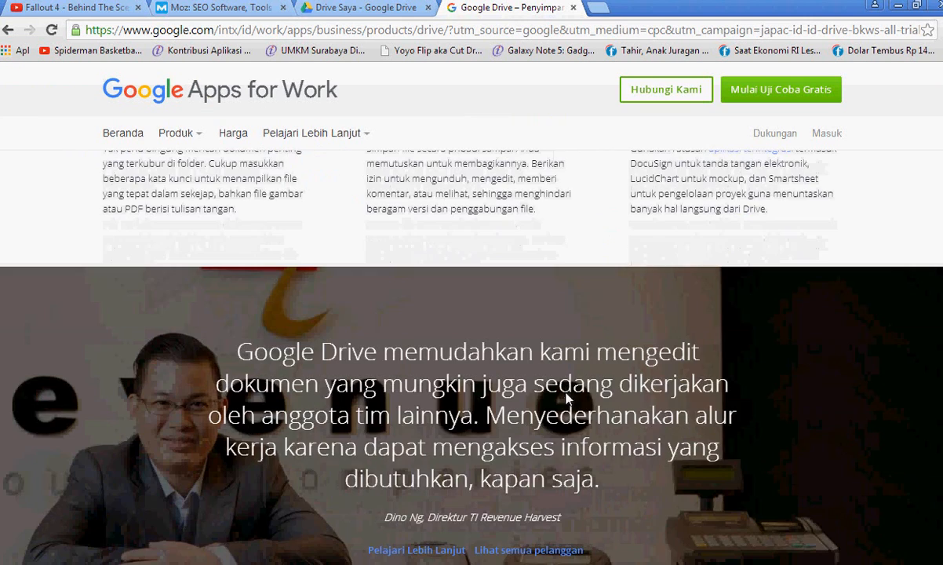
scroll(565, 393, "down", 1)
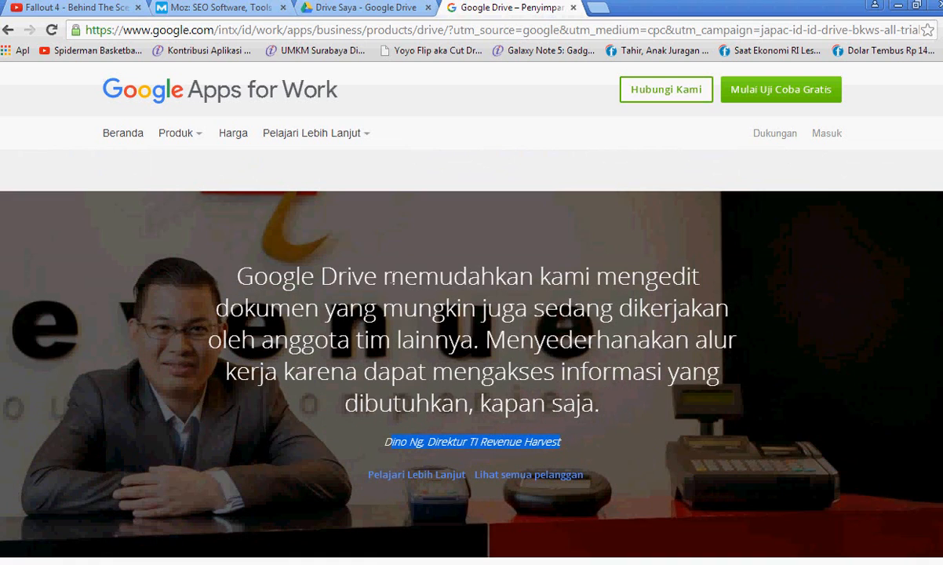
left_click_drag(386, 276, 695, 407)
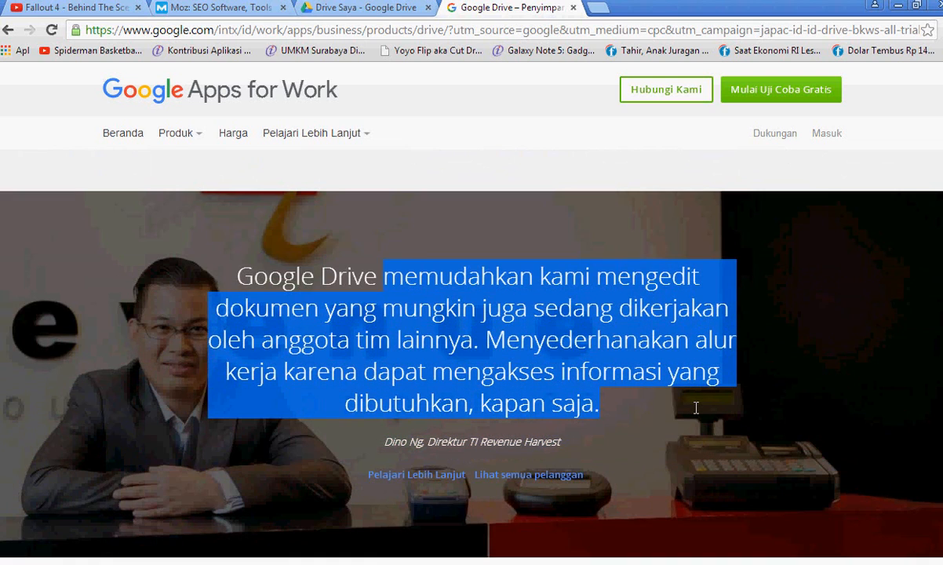
left_click(440, 395)
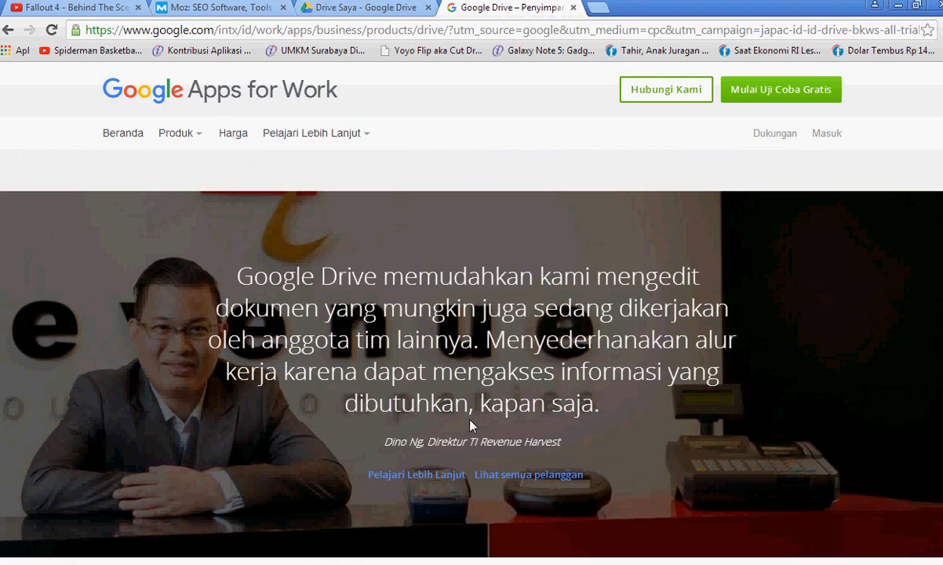
scroll(441, 394, "down", 5)
scroll(470, 404, "down", 4)
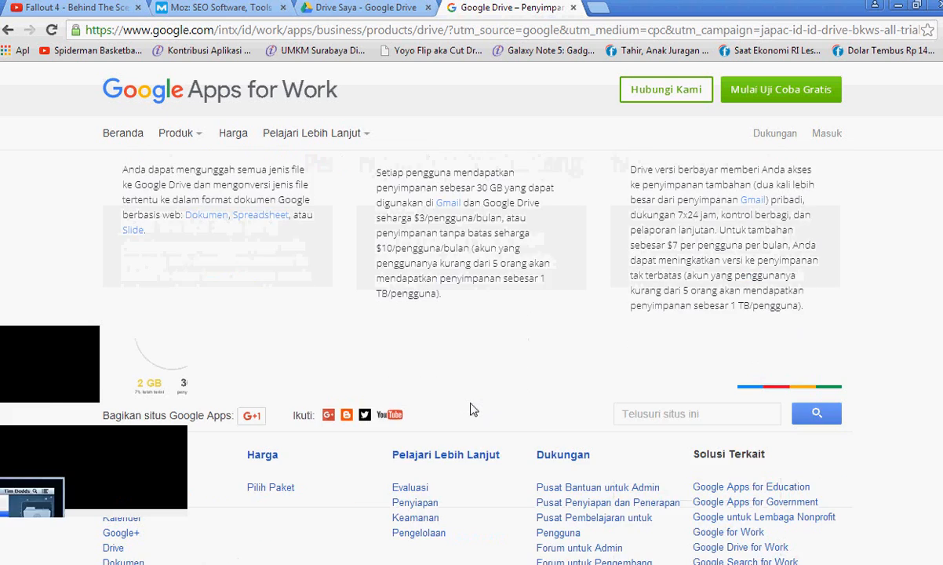
scroll(470, 392, "up", 5)
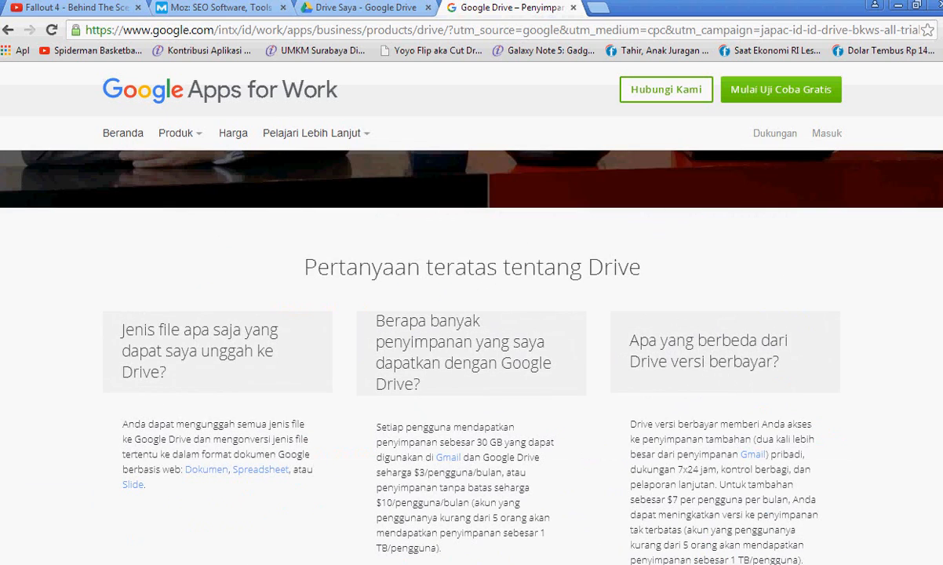
Return to the search results, open the "Google Drive - Penyimpanan Awan & Pencadangan File" page, and review its sharing features and related solutions.
left_click(9, 32)
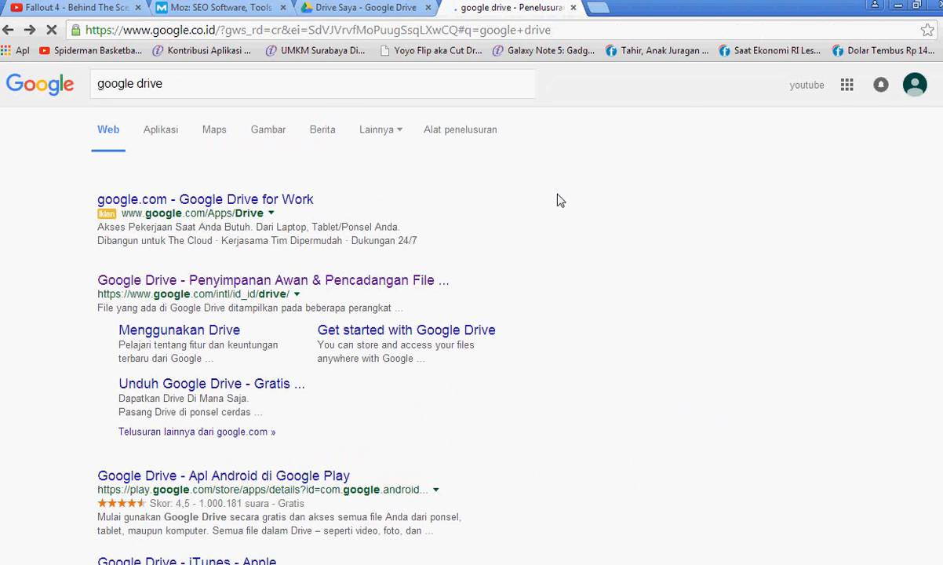
left_click(362, 280)
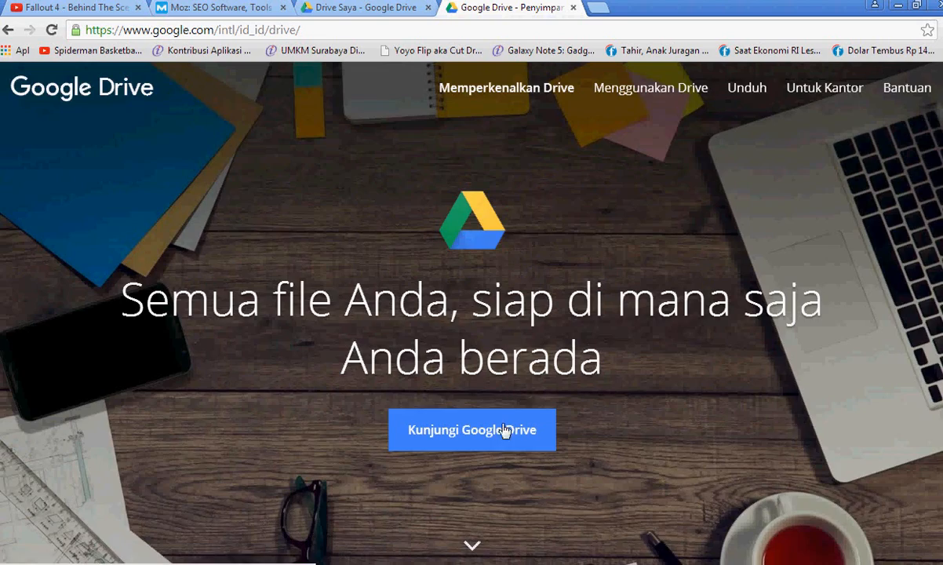
scroll(745, 271, "down", 9)
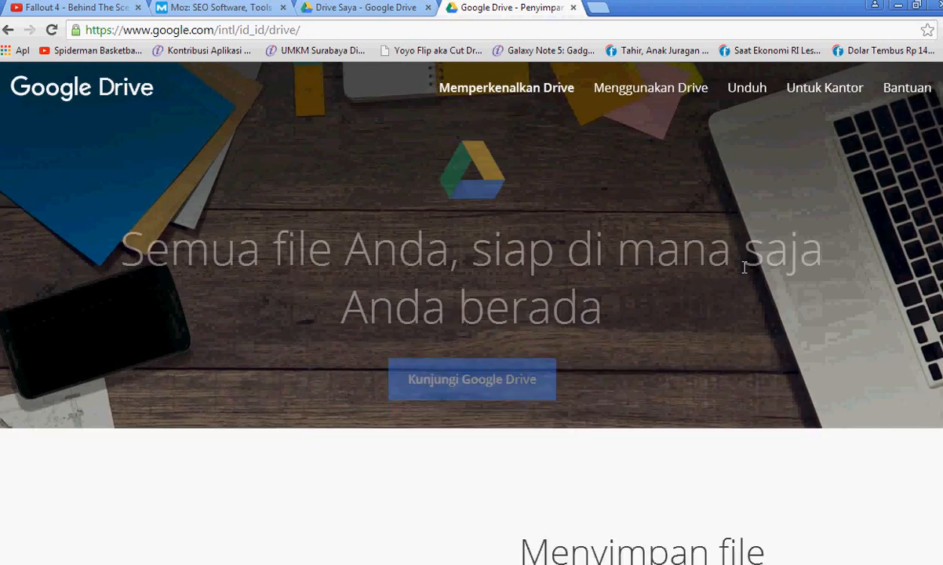
scroll(742, 269, "down", 8)
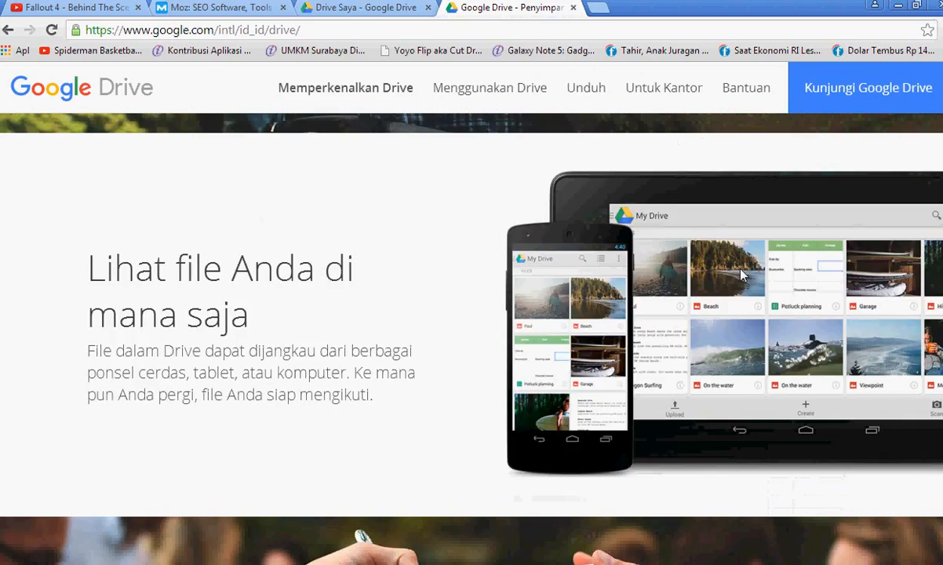
scroll(741, 274, "up", 3)
scroll(398, 336, "down", 8)
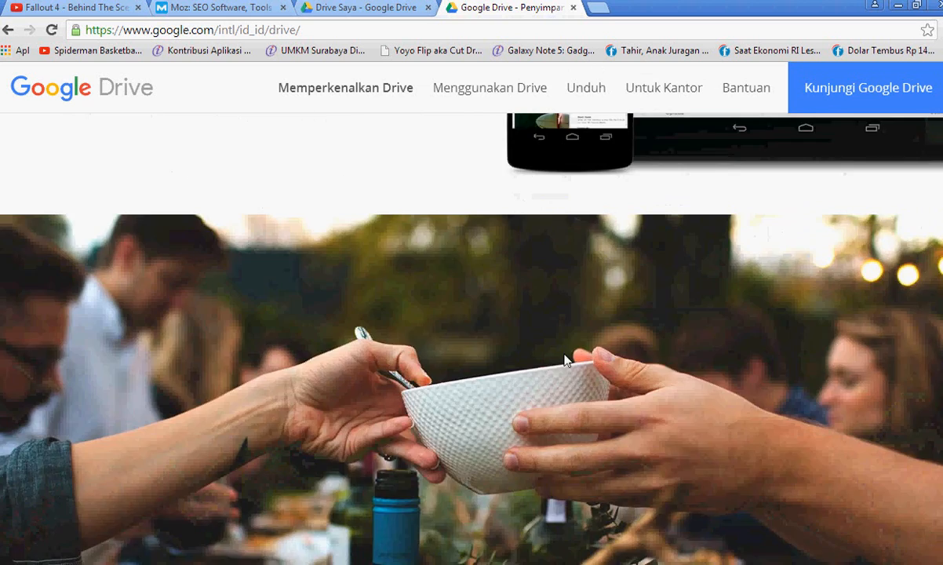
scroll(571, 345, "down", 1)
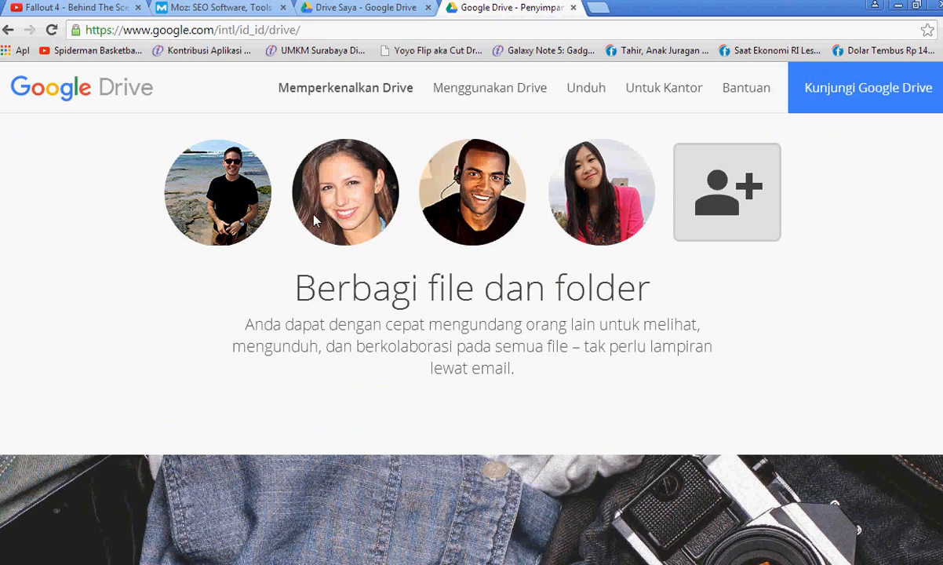
left_click_drag(296, 288, 753, 359)
scroll(741, 368, "down", 8)
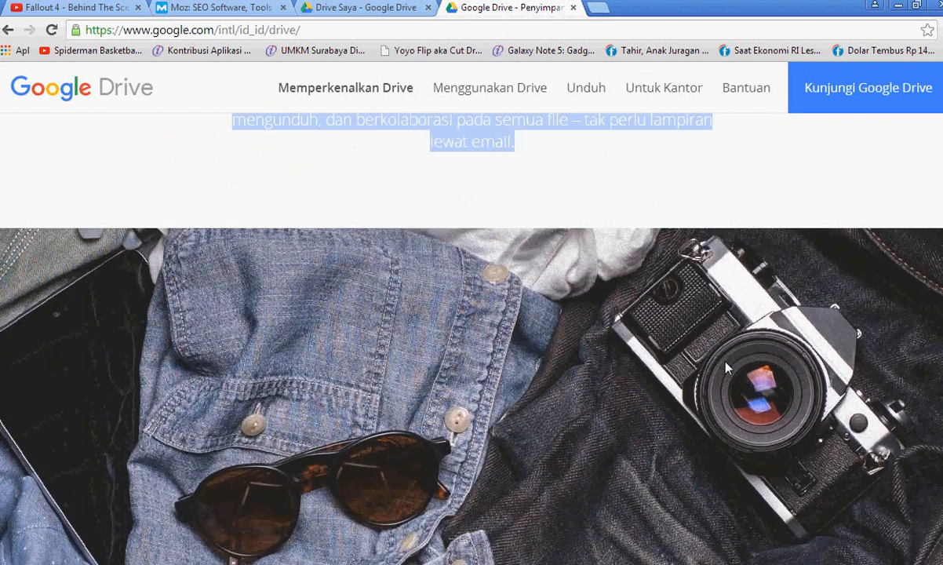
scroll(727, 373, "down", 3)
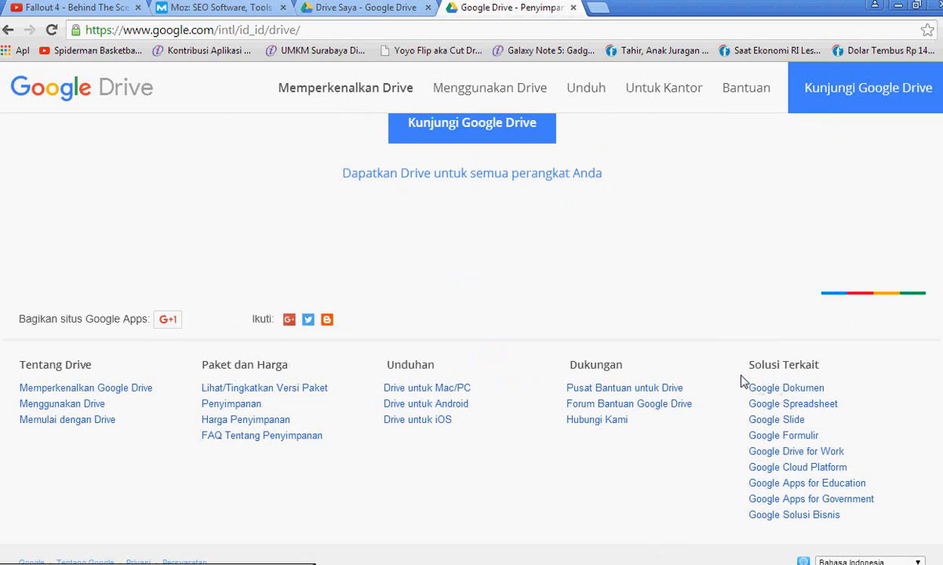
left_click_drag(792, 378, 890, 507)
left_click(800, 351)
scroll(912, 534, "up", 20)
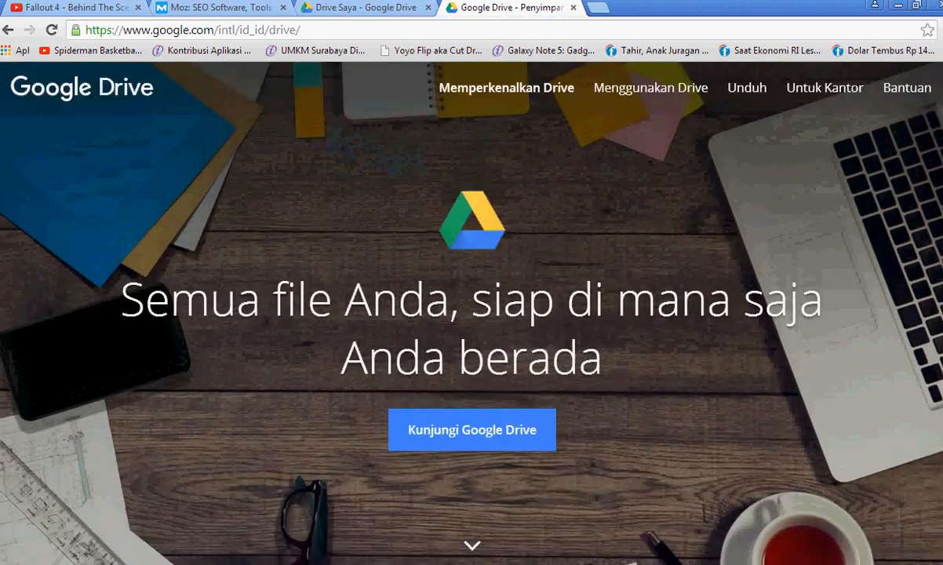
Examine the "Menyimpan file apa saja" section on supported file types and free storage on the Google Drive introduction page.
scroll(472, 314, "down", 20)
scroll(471, 314, "up", 20)
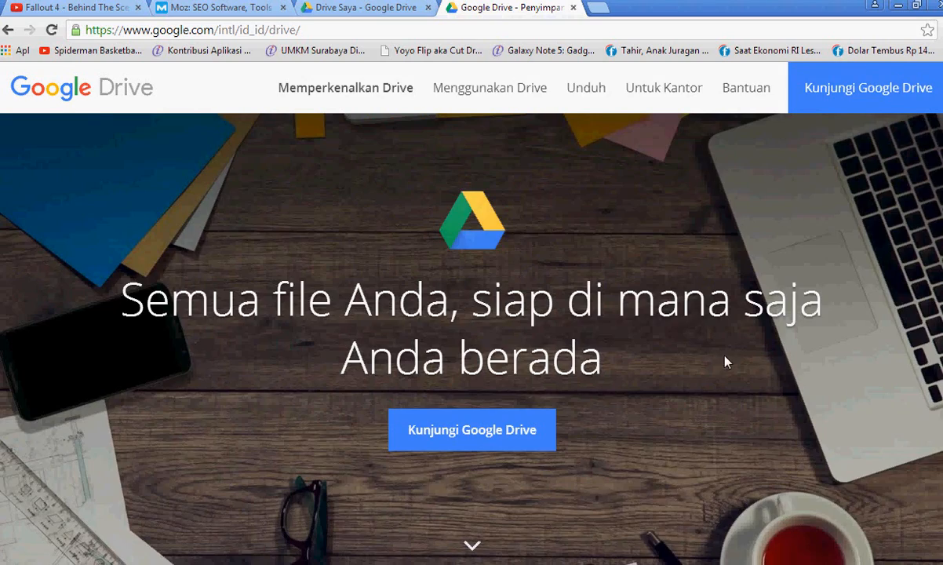
scroll(721, 381, "down", 3)
scroll(680, 378, "up", 2)
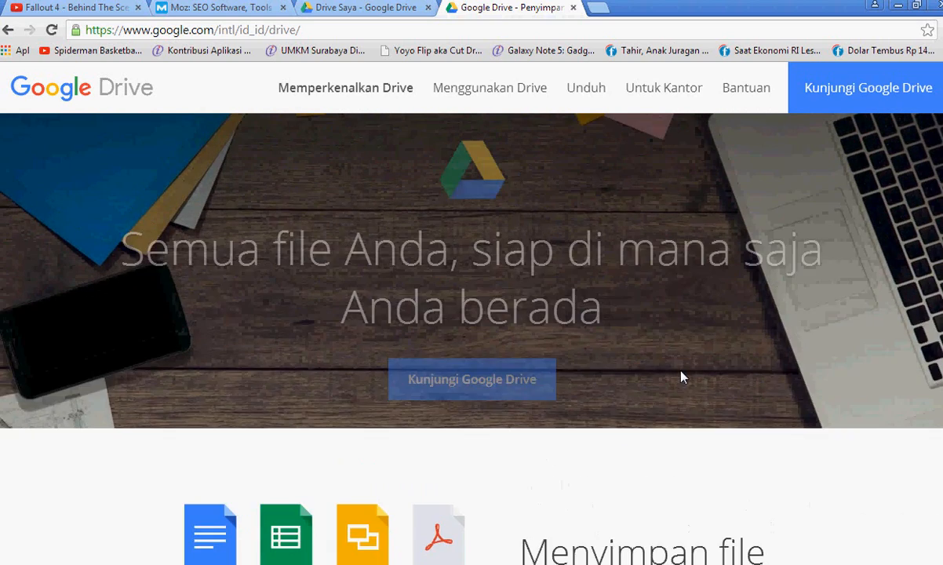
scroll(681, 378, "down", 1)
scroll(637, 351, "up", 1)
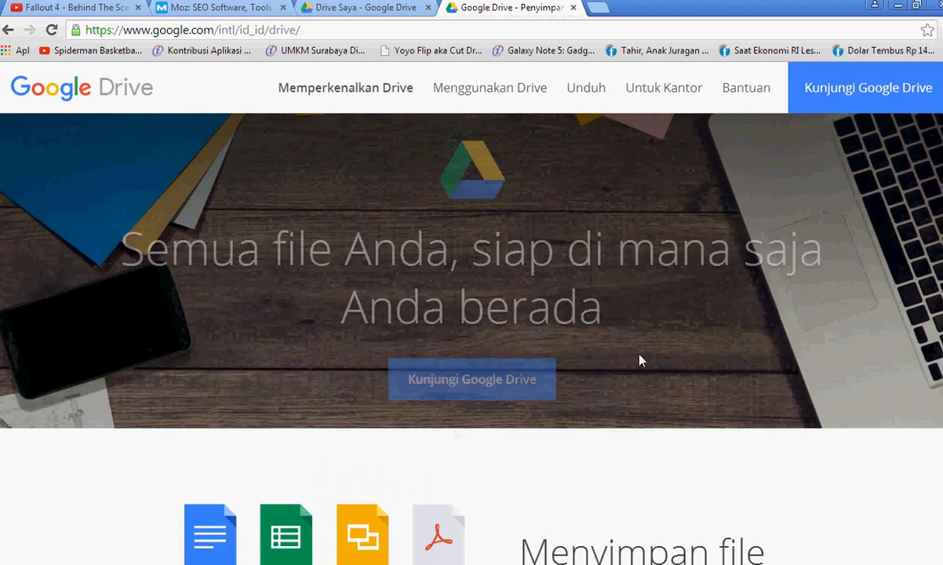
scroll(641, 360, "down", 3)
scroll(690, 286, "down", 2)
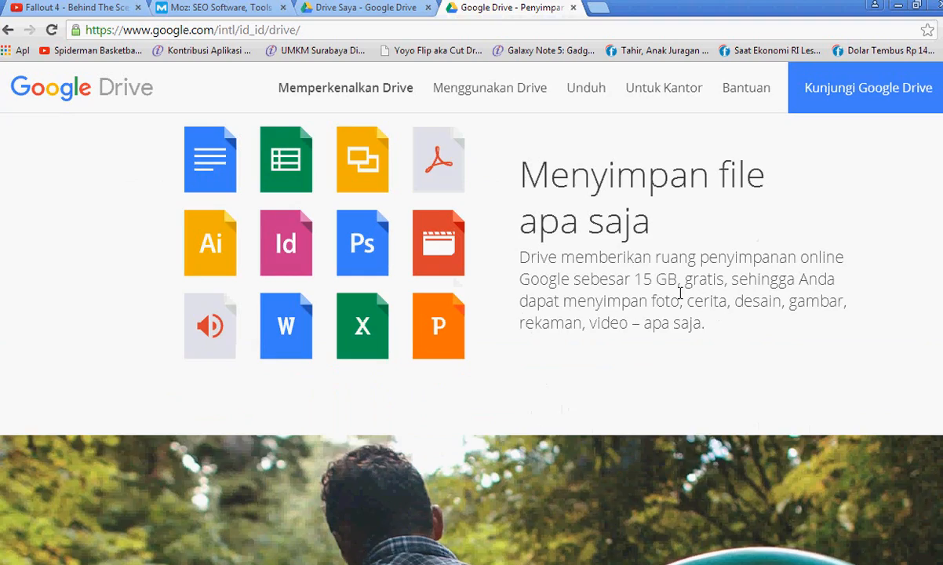
scroll(680, 292, "up", 1)
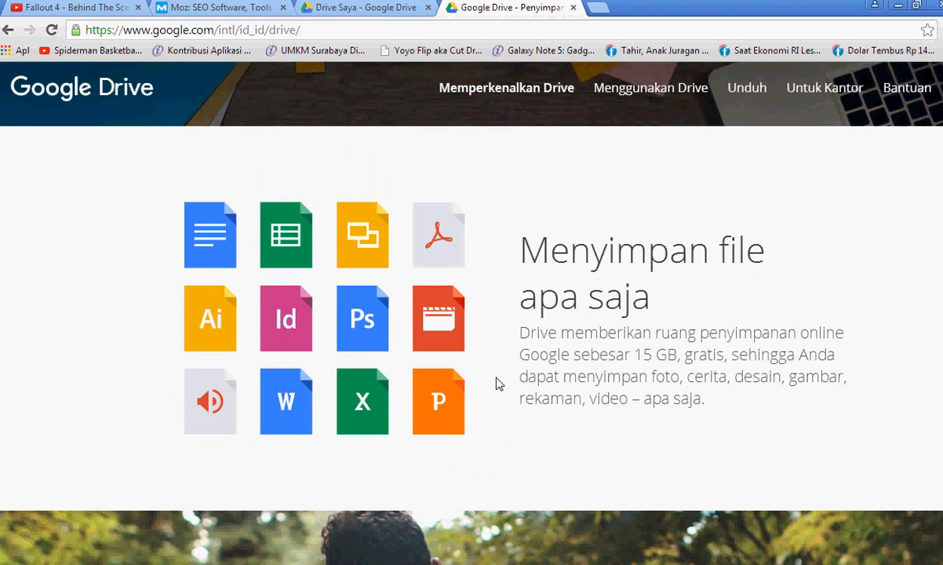
scroll(521, 338, "down", 4)
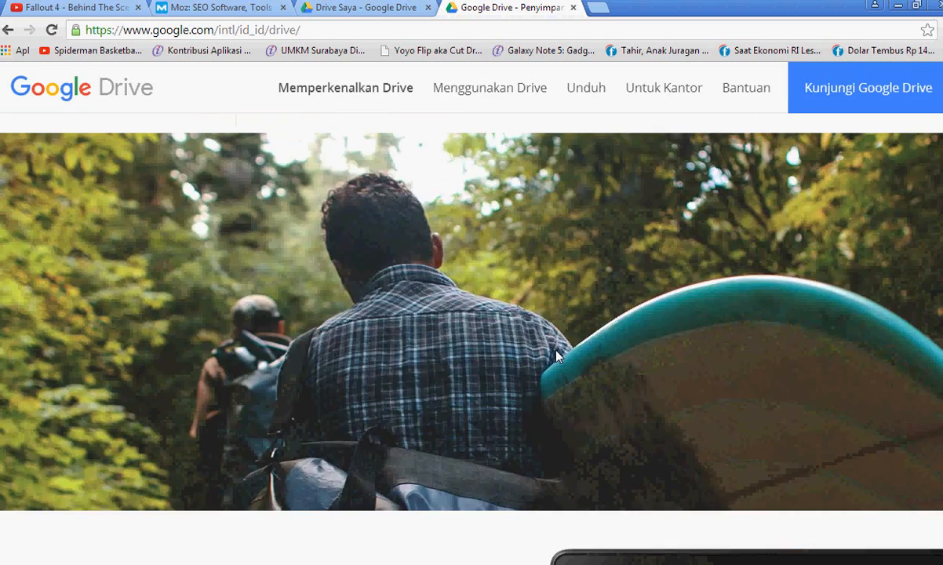
Go to Google Drive from its introduction page and dismiss the welcome tour.
scroll(551, 344, "up", 2)
right_click(552, 345)
key("Escape")
left_click(789, 96)
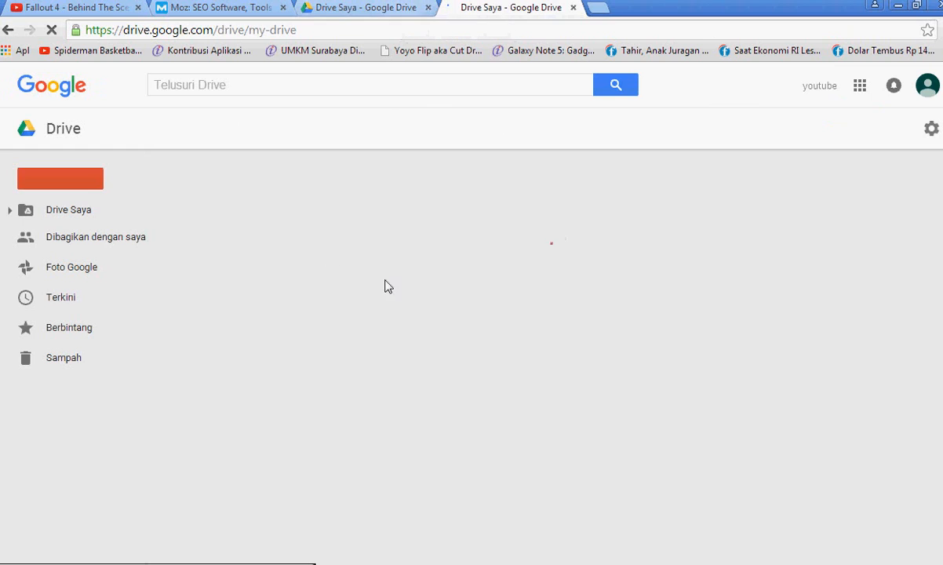
left_click(379, 11)
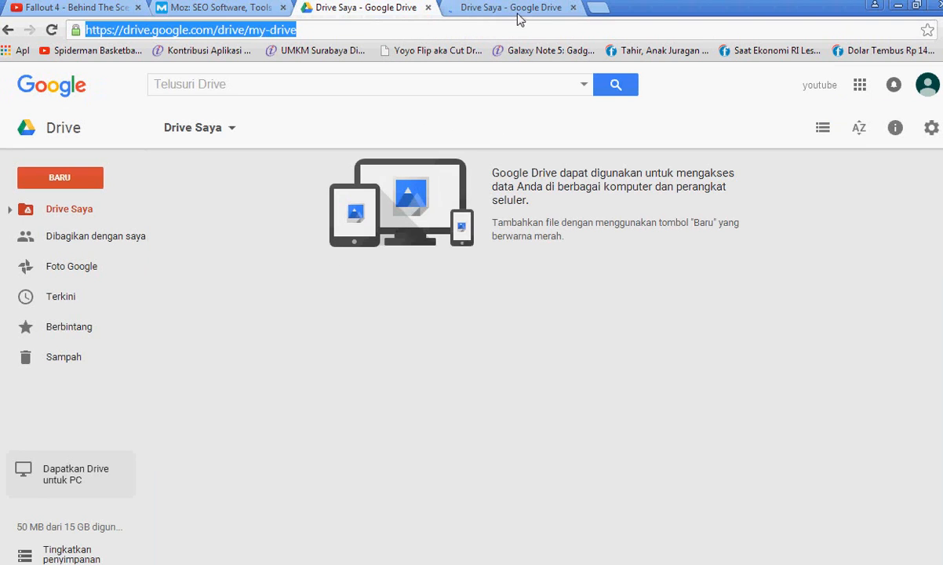
left_click(520, 15)
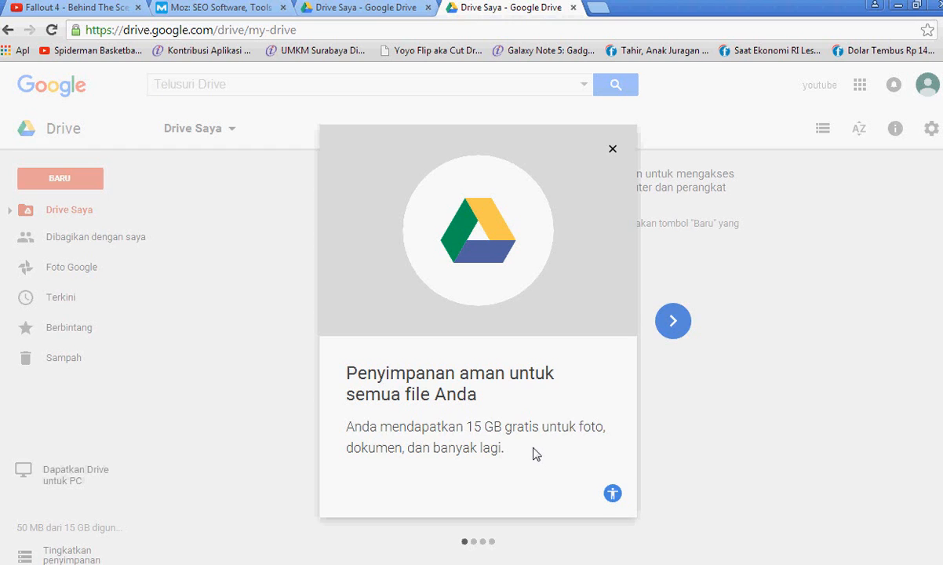
left_click(613, 150)
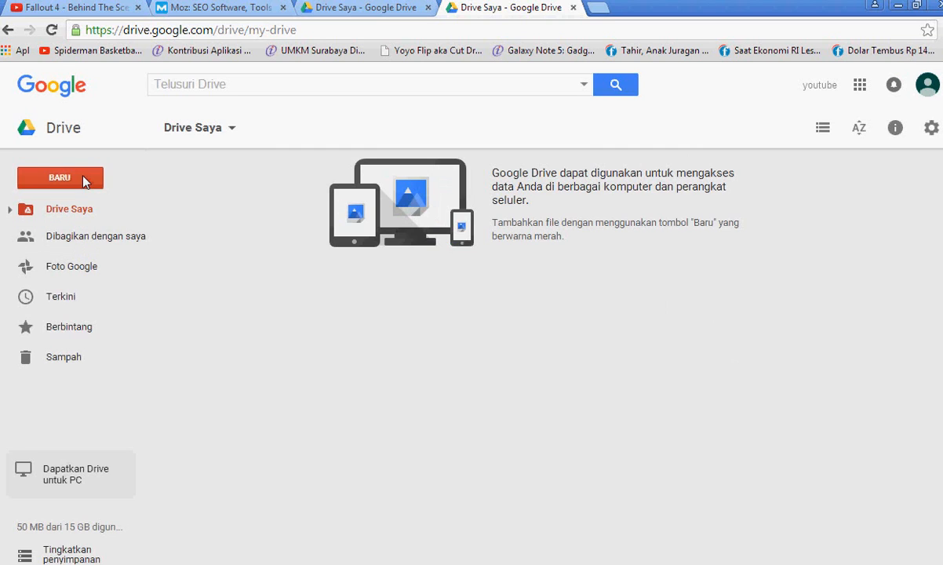
Tour the shared, photos, recent, starred and trash sections of Drive, and examine the storage usage breakdown.
left_click(121, 244)
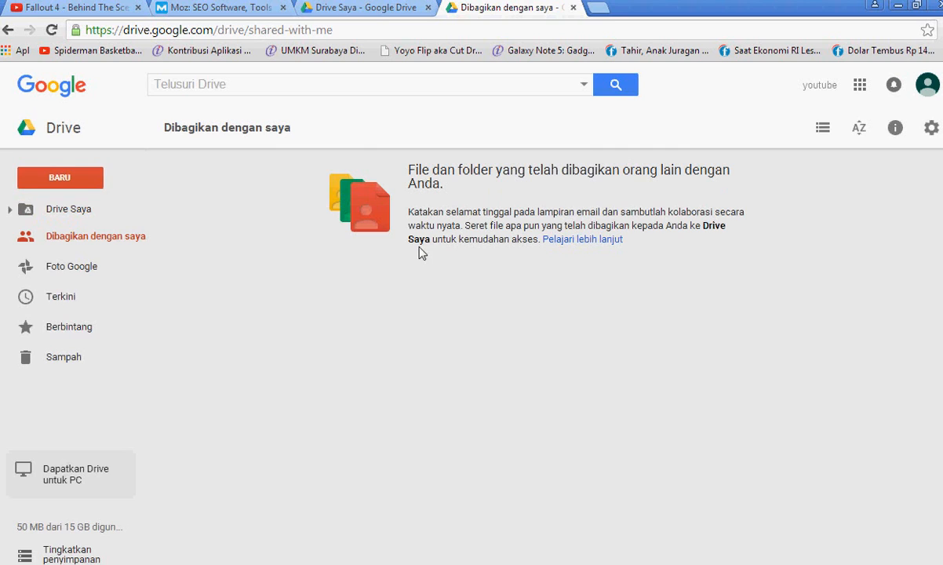
left_click(106, 263)
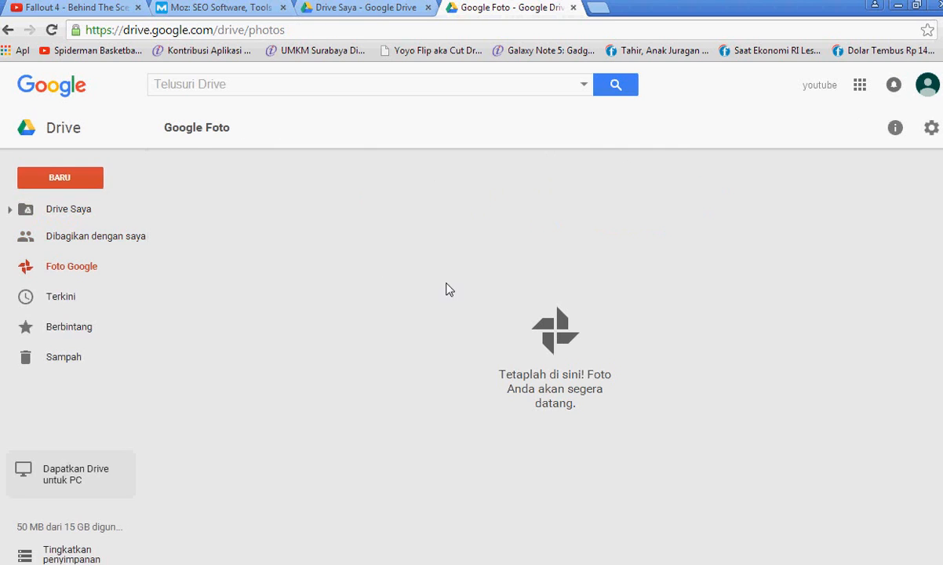
left_click(82, 300)
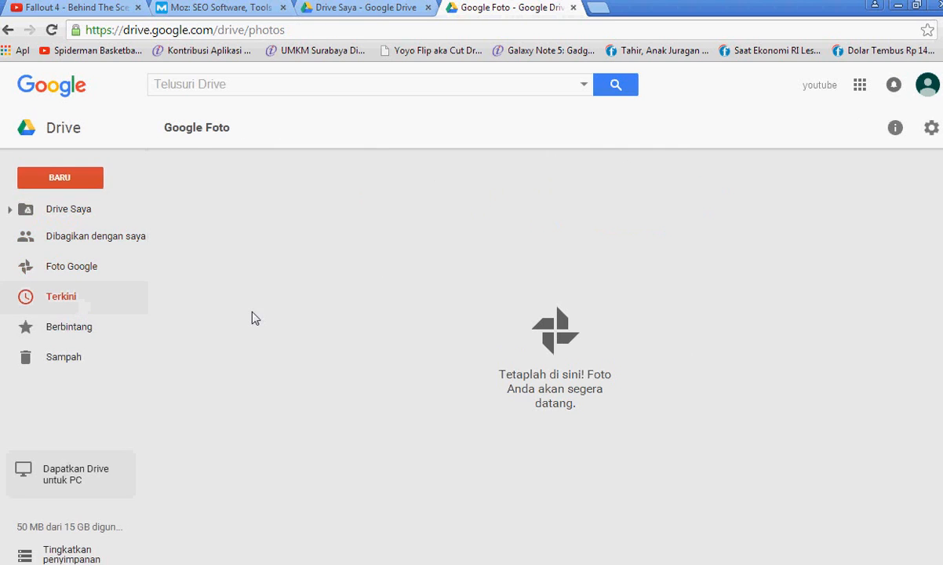
left_click(68, 320)
left_click(75, 356)
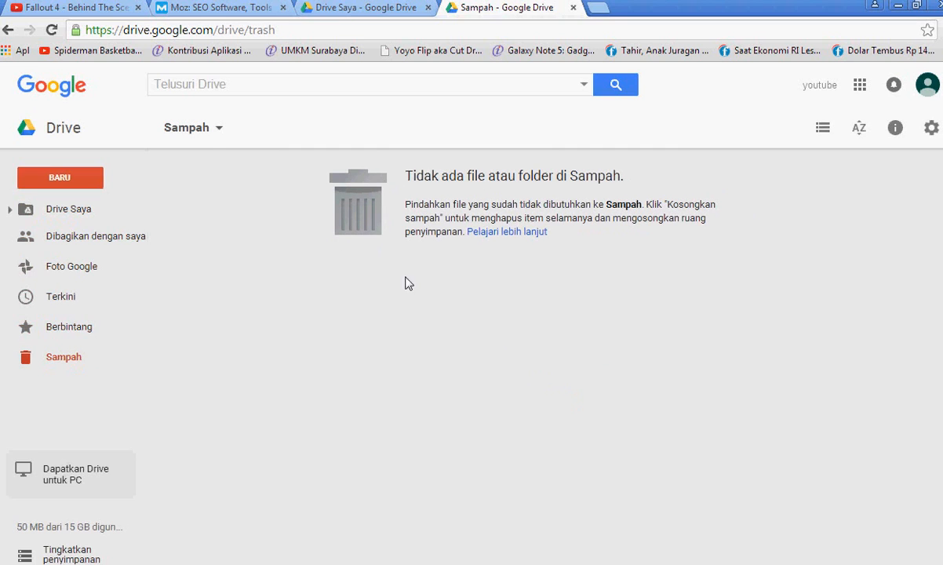
mouse_move(97, 513)
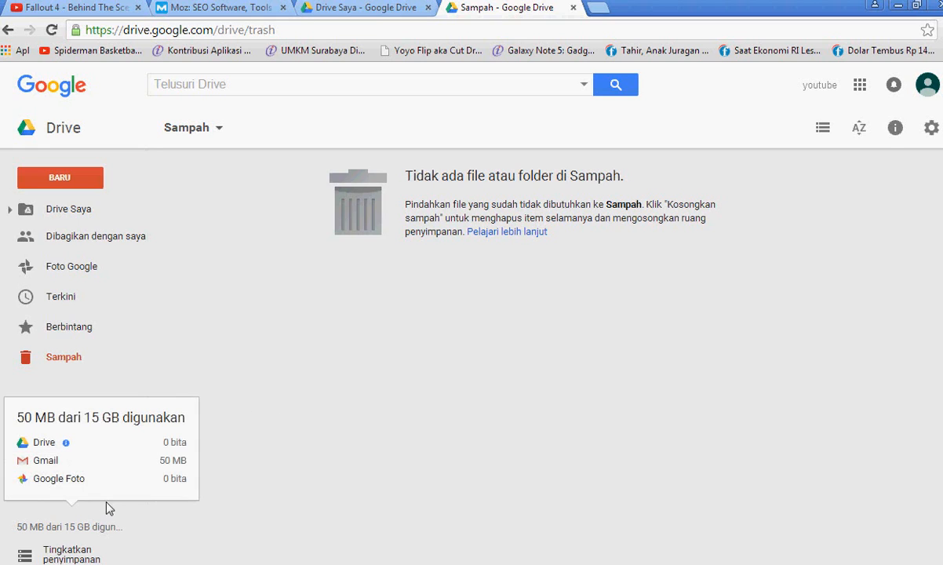
mouse_move(65, 505)
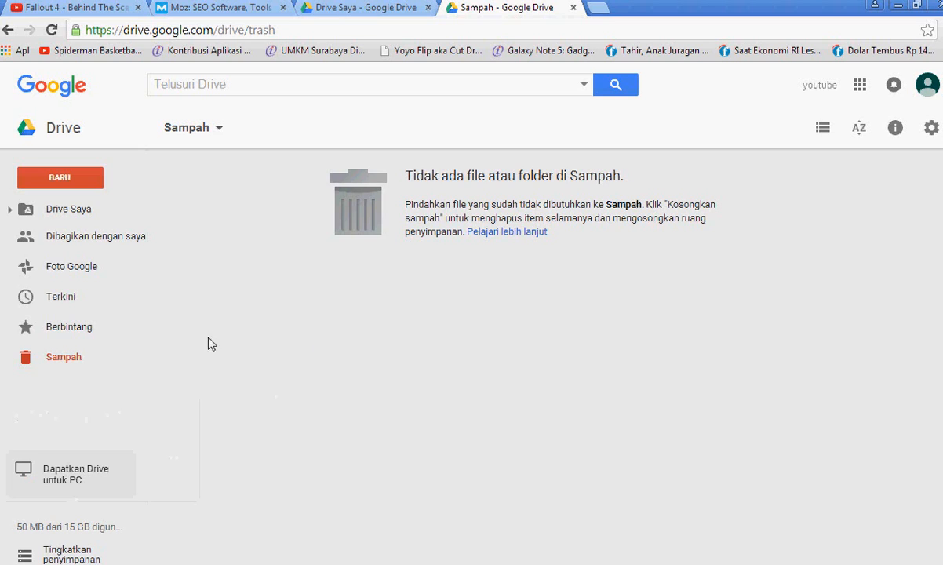
Examine the types of new items Drive offers, browse the catalogue of connectable apps, and close it.
left_click(59, 177)
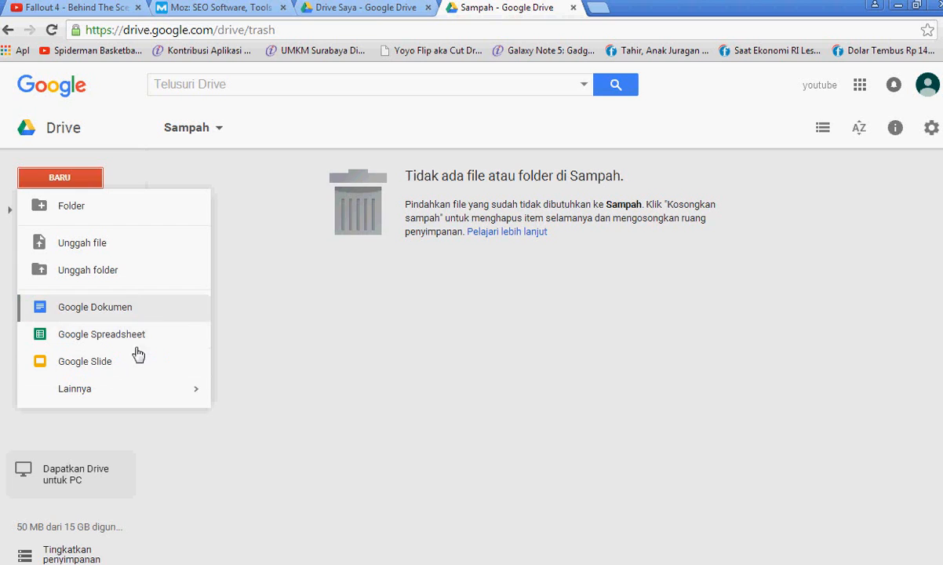
mouse_move(122, 392)
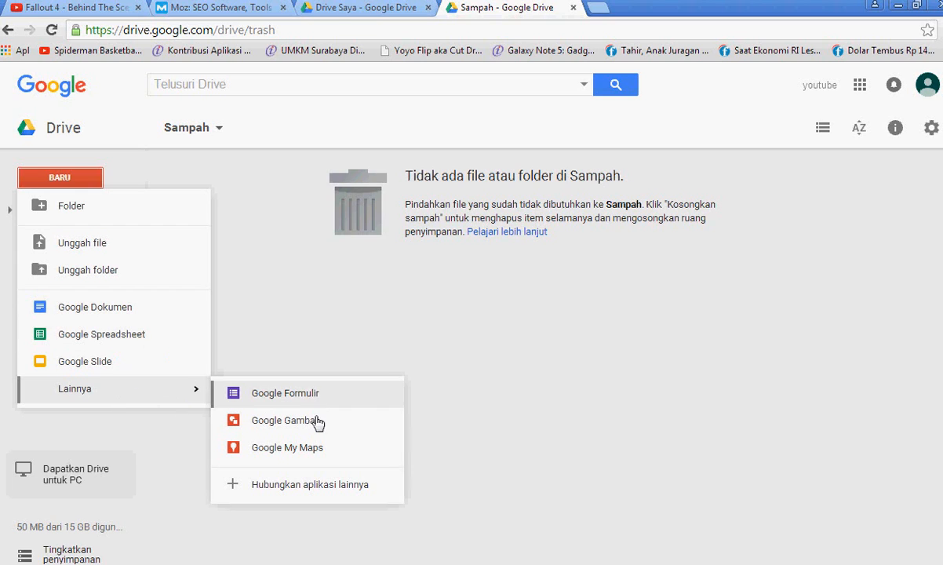
left_click(318, 486)
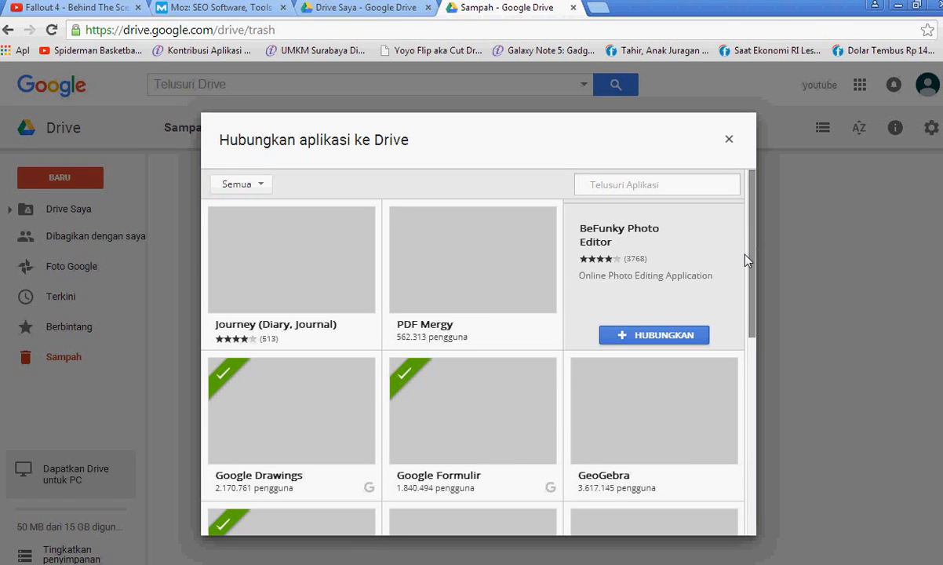
scroll(749, 244, "down", 5)
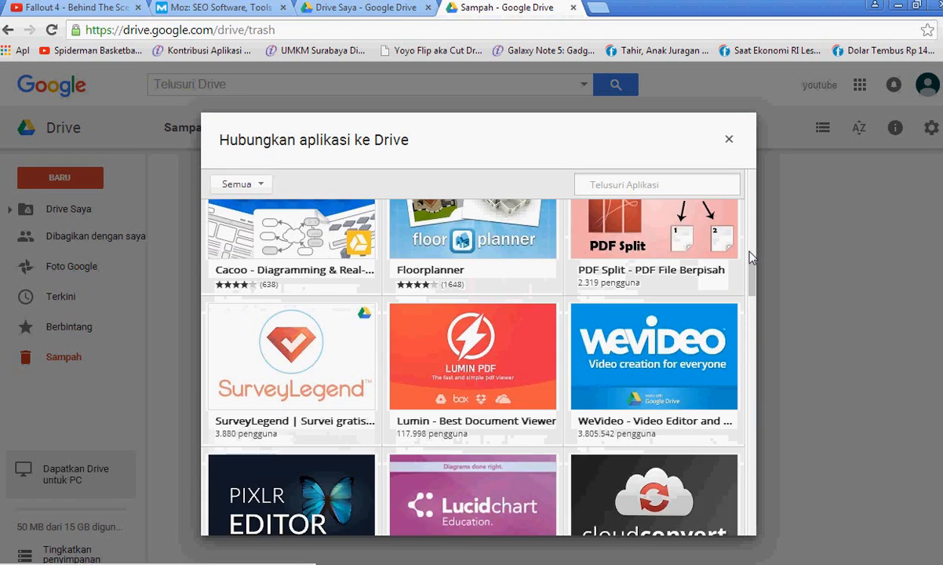
scroll(751, 249, "up", 4)
scroll(747, 273, "down", 4)
scroll(743, 290, "down", 8)
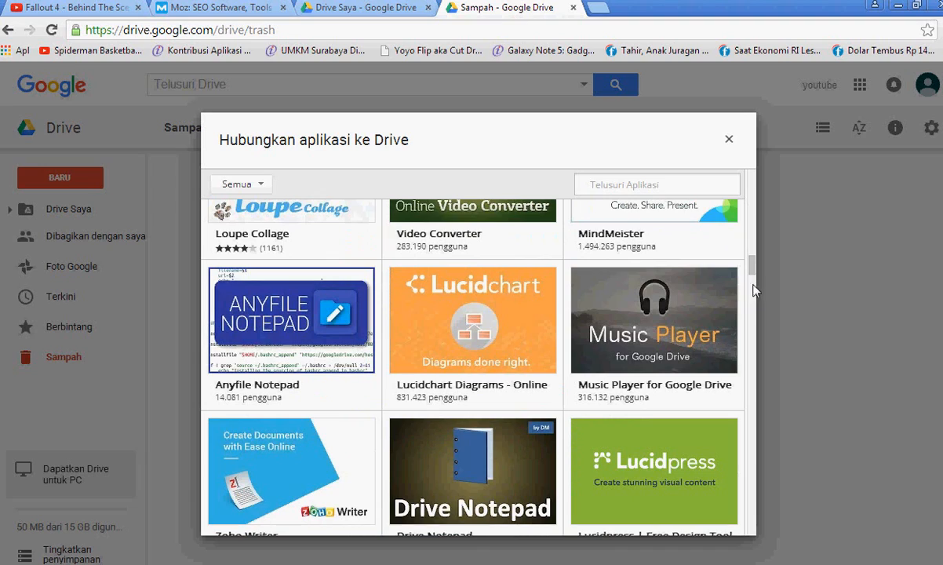
left_click_drag(752, 264, 747, 314)
scroll(747, 314, "down", 10)
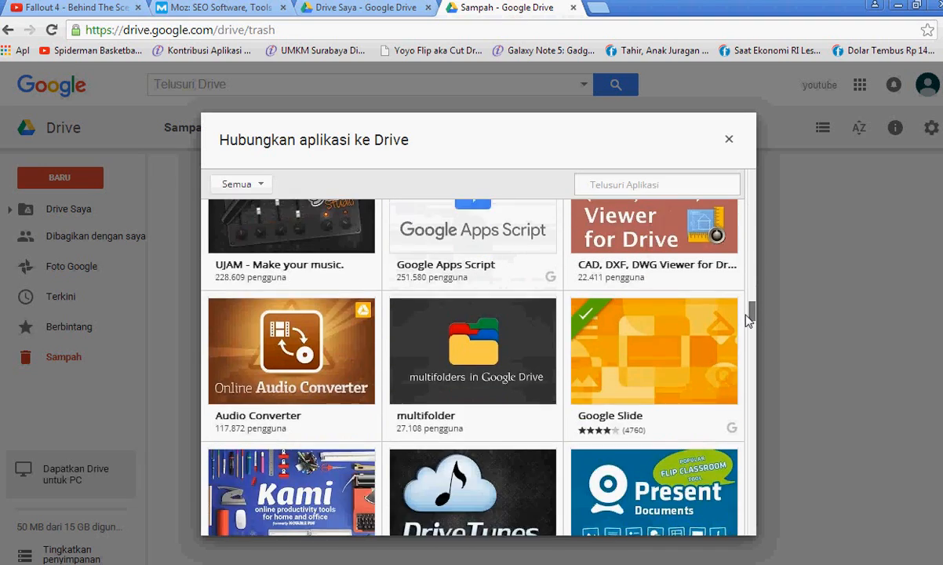
scroll(745, 401, "down", 15)
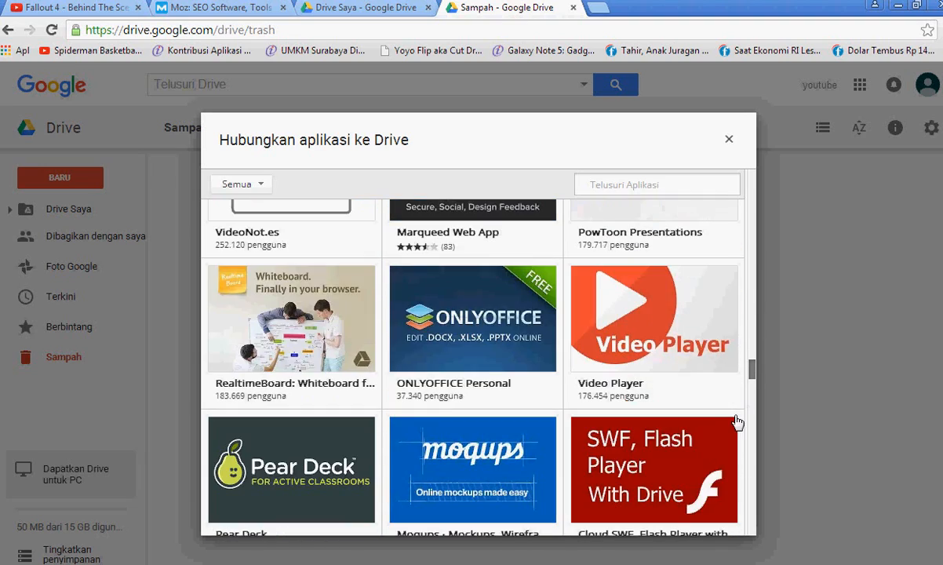
scroll(737, 459, "down", 8)
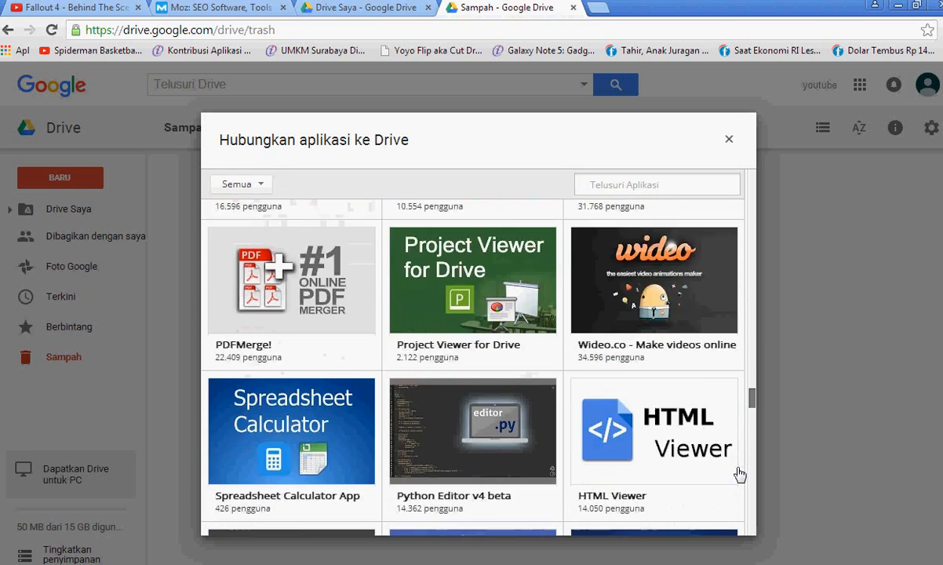
left_click(730, 142)
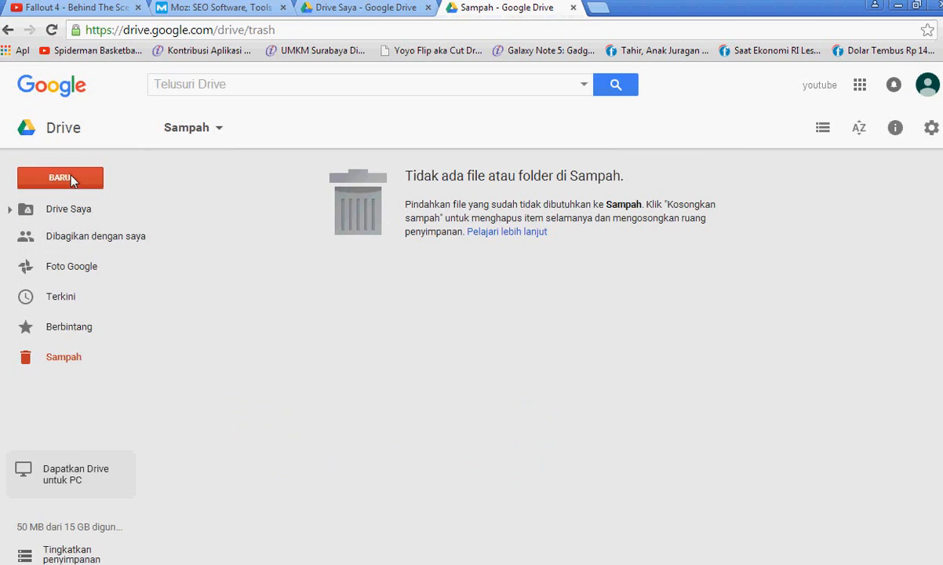
Create a new blank Google Dokumen file from Drive.
left_click(64, 176)
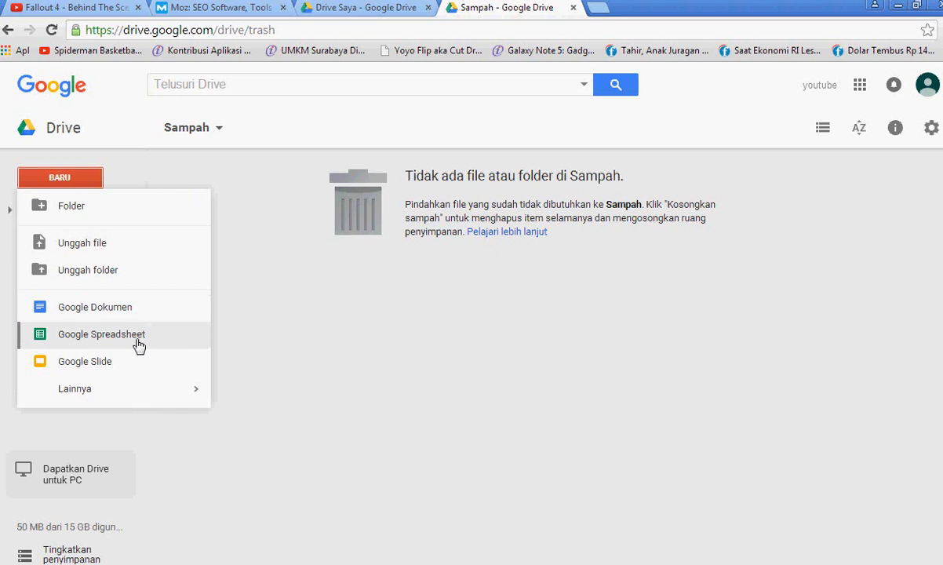
left_click(134, 311)
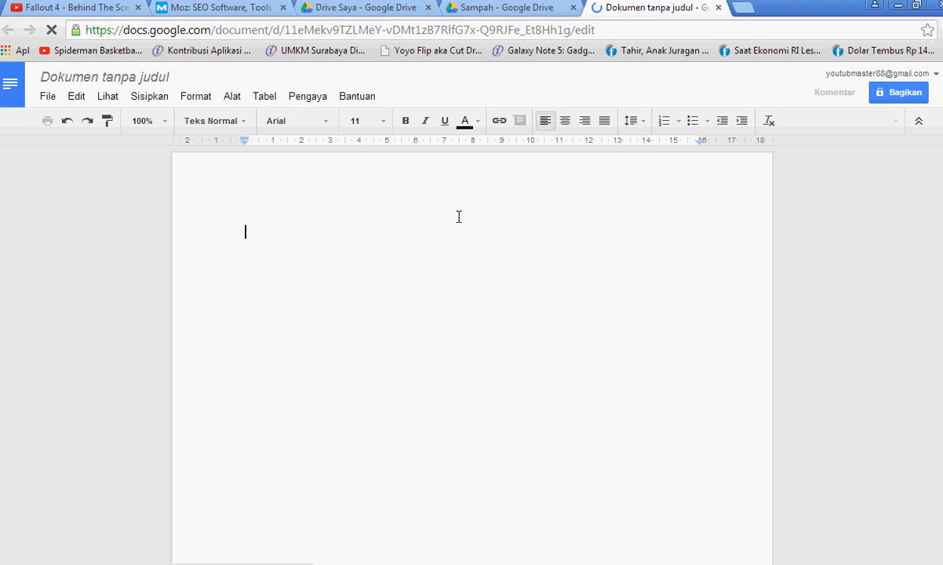
type("Ju")
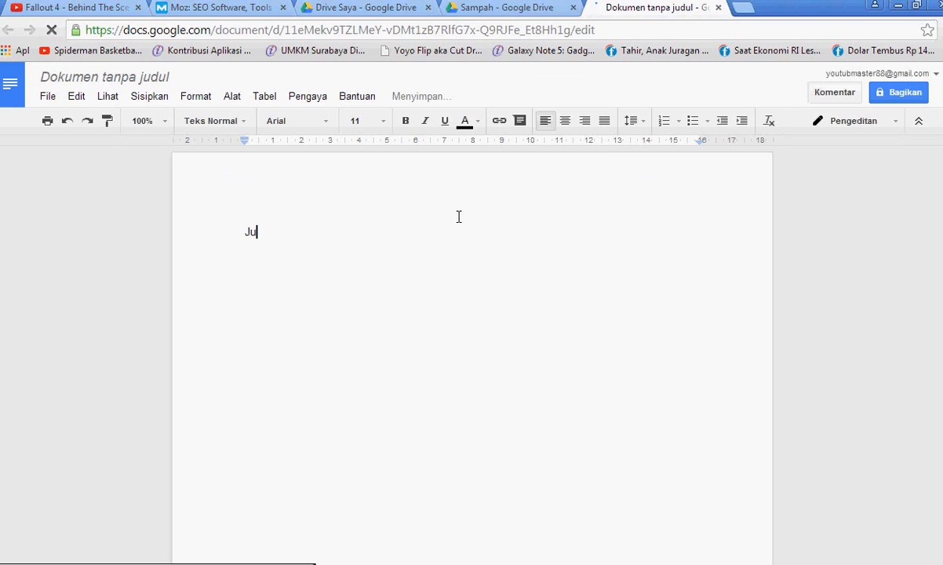
type("liawan  Chandra")
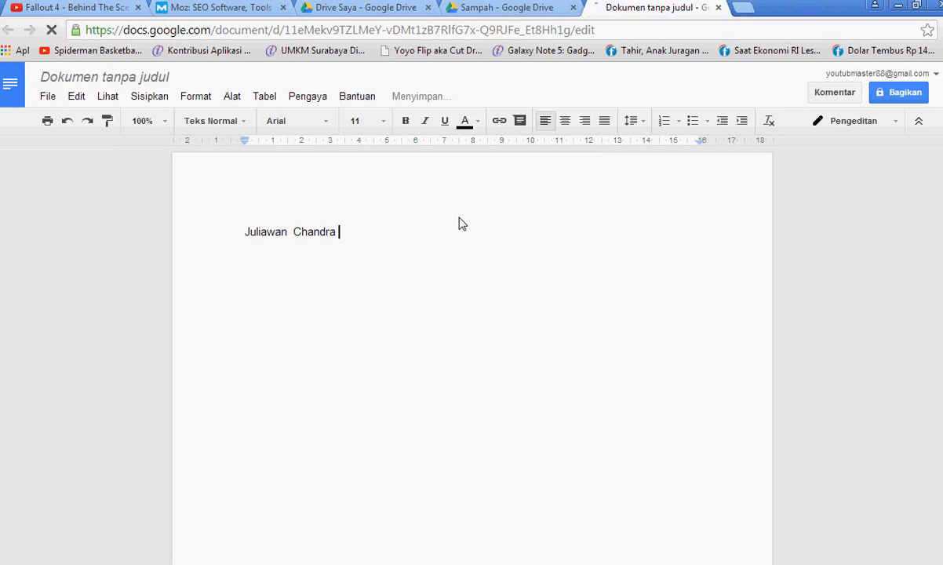
key("BackSpace")
key("BackSpace")
key("BackSpace")
key("BackSpace")
key("BackSpace")
key("BackSpace")
key("BackSpace")
key("BackSpace")
key("BackSpace")
key("BackSpace")
key("BackSpace")
key("BackSpace")
key("BackSpace")
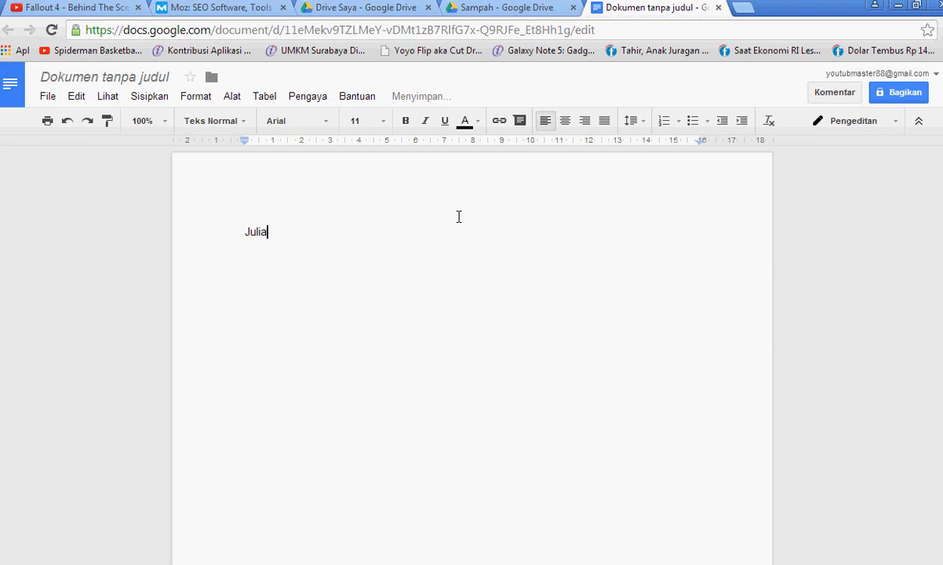
key("BackSpace")
key("BackSpace")
key("BackSpace")
key("BackSpace")
key("BackSpace")
Enter the line "Testing google drive for word...." followed by the author's first name in the document.
type("TRe")
type("sting micr")
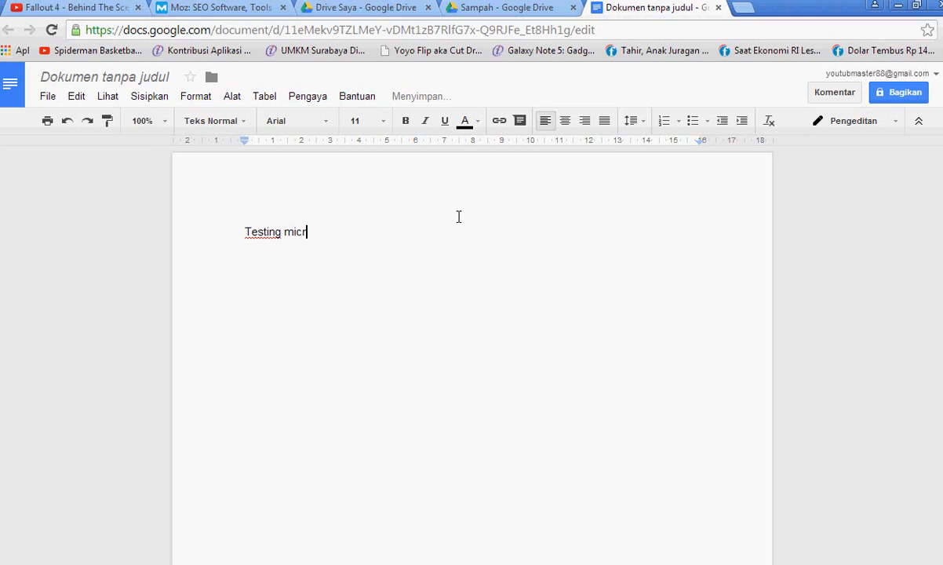
type("osgoogle drive for word...")
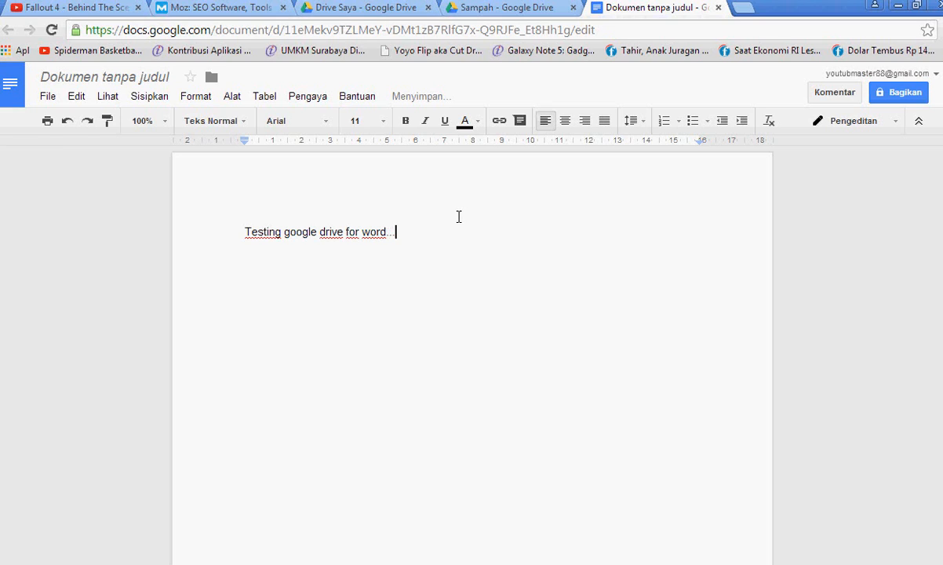
type(". Juliawan")
Make the name at the end of the test line bold and start a new line below it.
left_click_drag(443, 239, 398, 240)
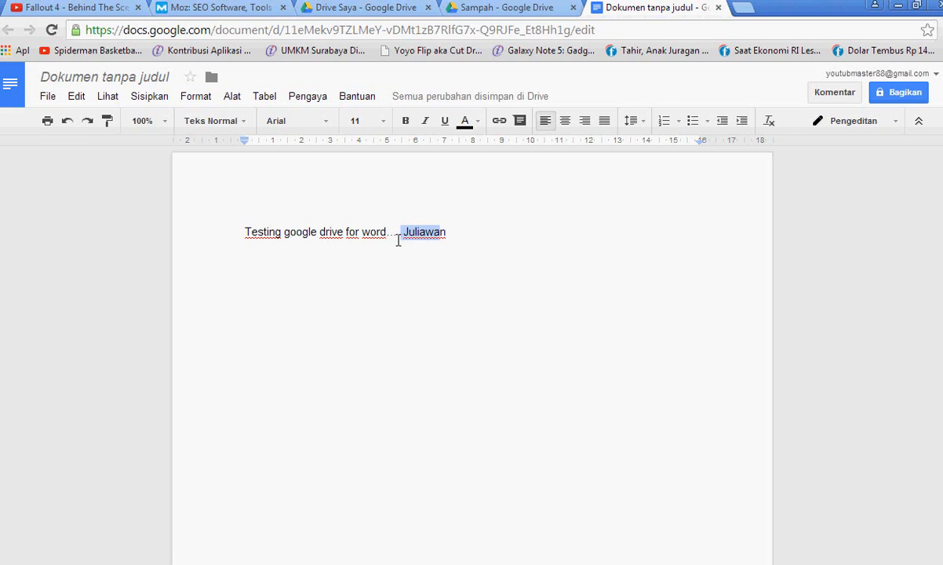
left_click_drag(464, 233, 401, 232)
left_click(405, 120)
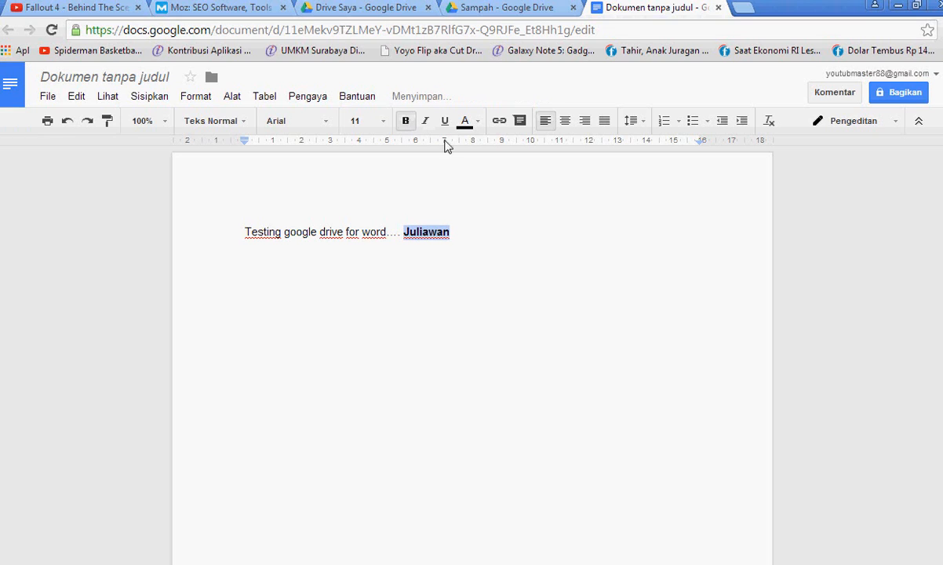
left_click(520, 228)
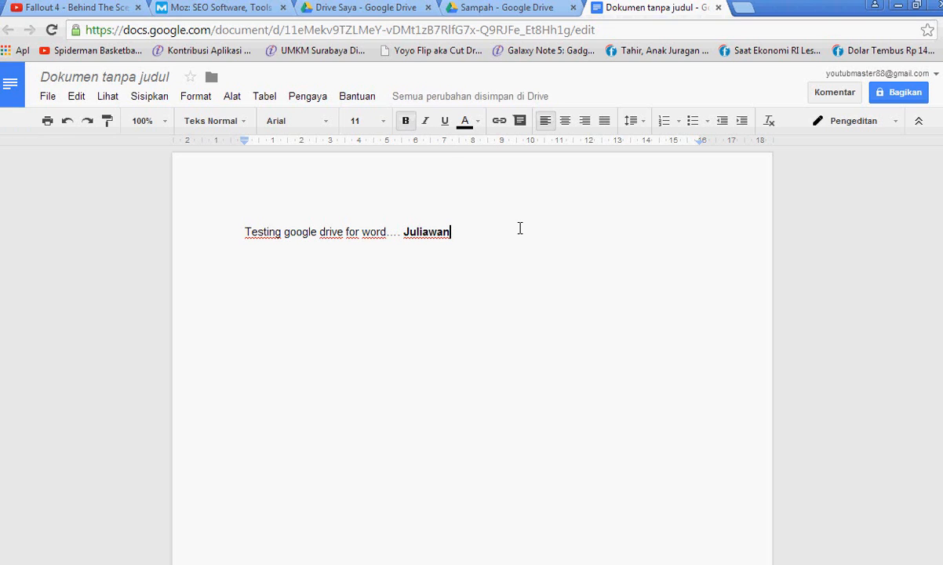
key("Return")
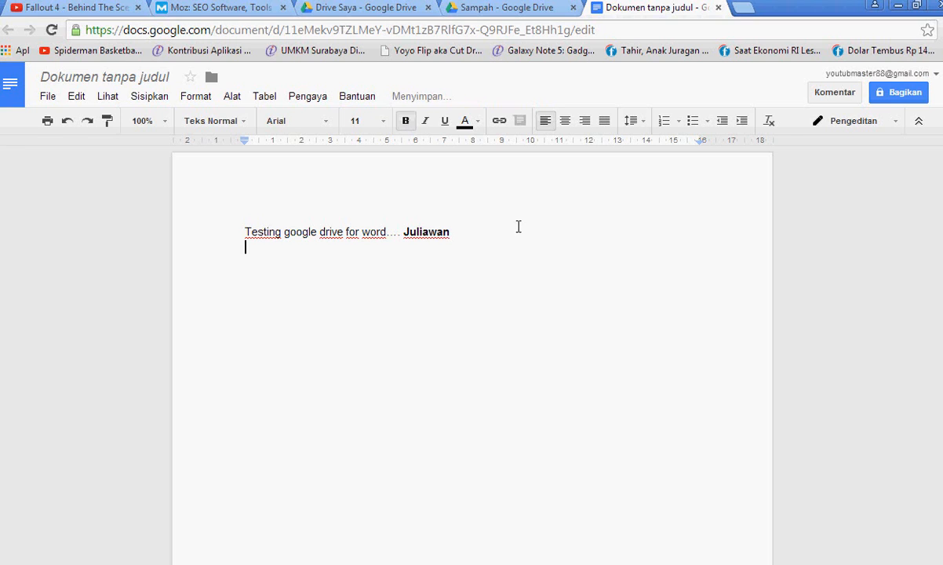
Examine the image insertion sources, leave without adding an image, and look over the text formatting options.
left_click(149, 96)
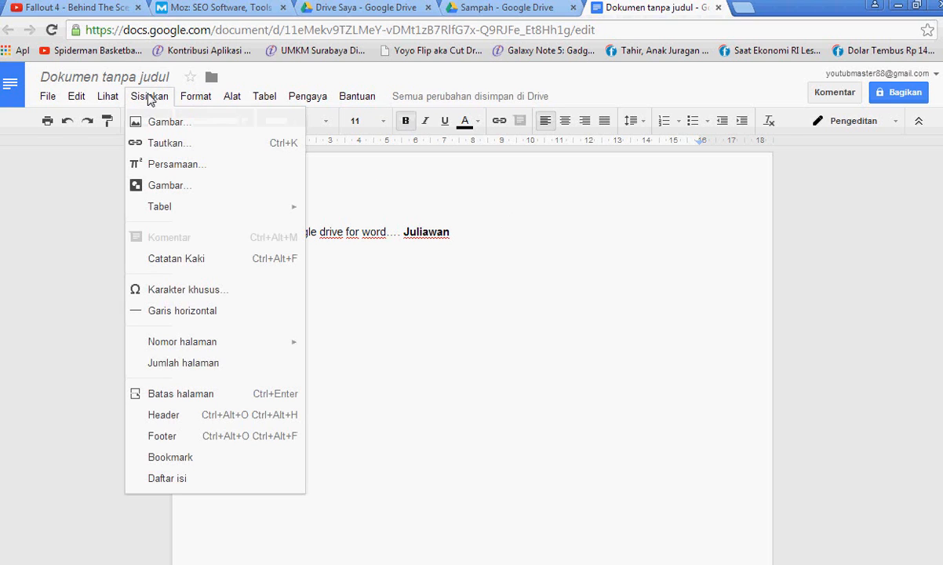
left_click(177, 123)
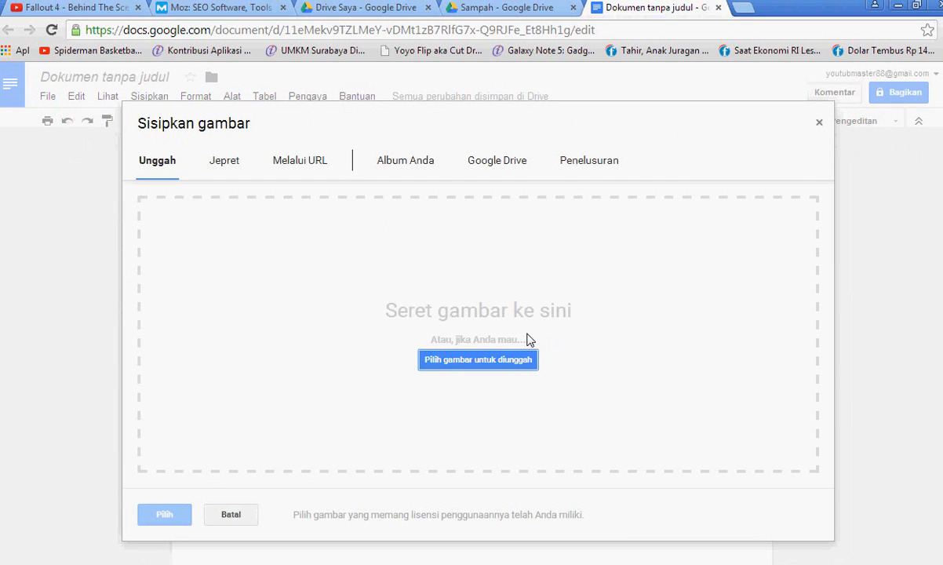
left_click(814, 117)
left_click(195, 95)
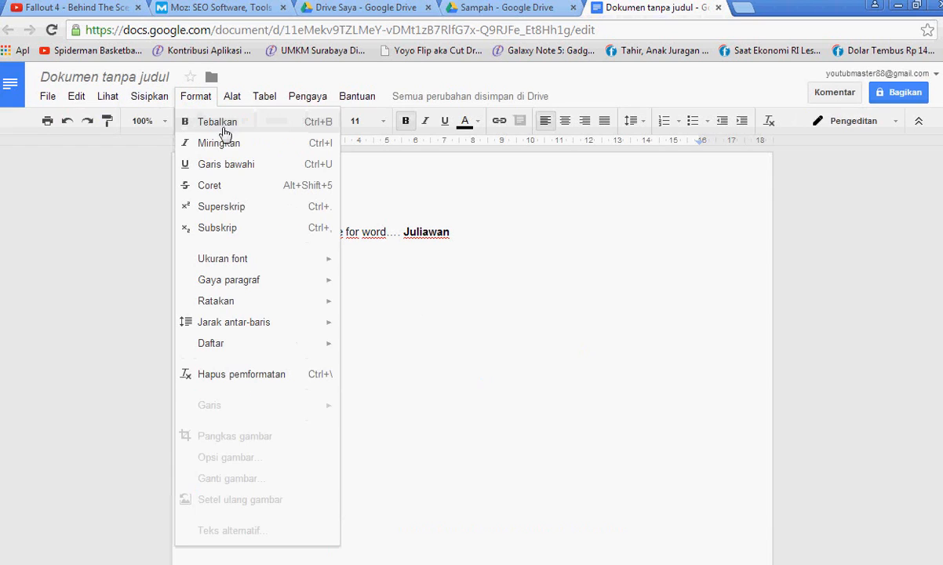
Try to insert a hyperlink below the test line, giving the author's personal .com website as its address.
mouse_move(144, 97)
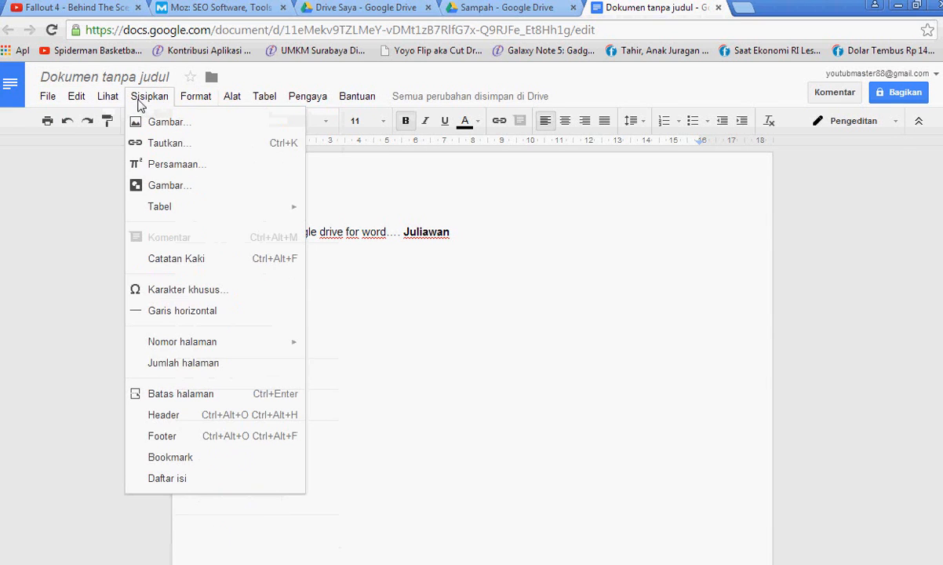
left_click(182, 143)
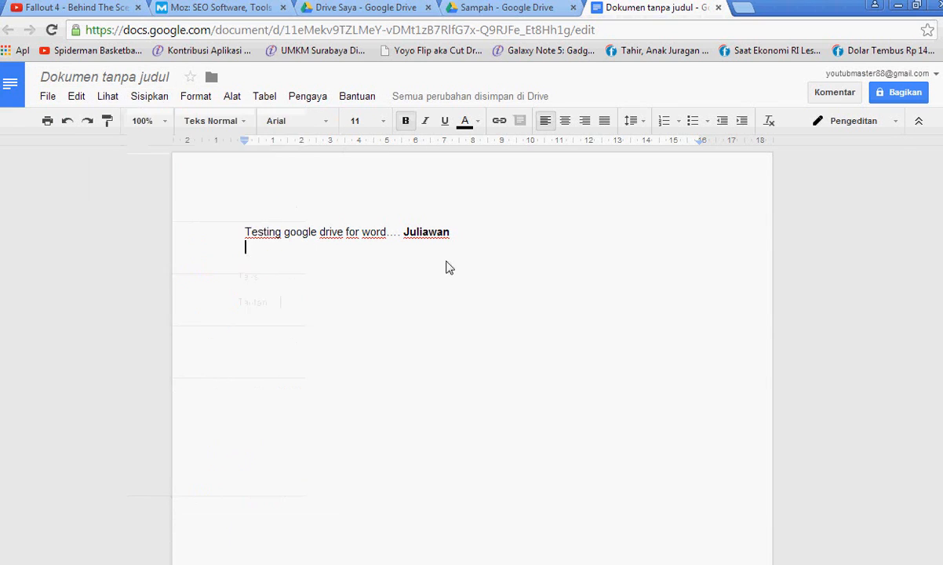
left_click(359, 279)
left_click(362, 299)
left_click(365, 280)
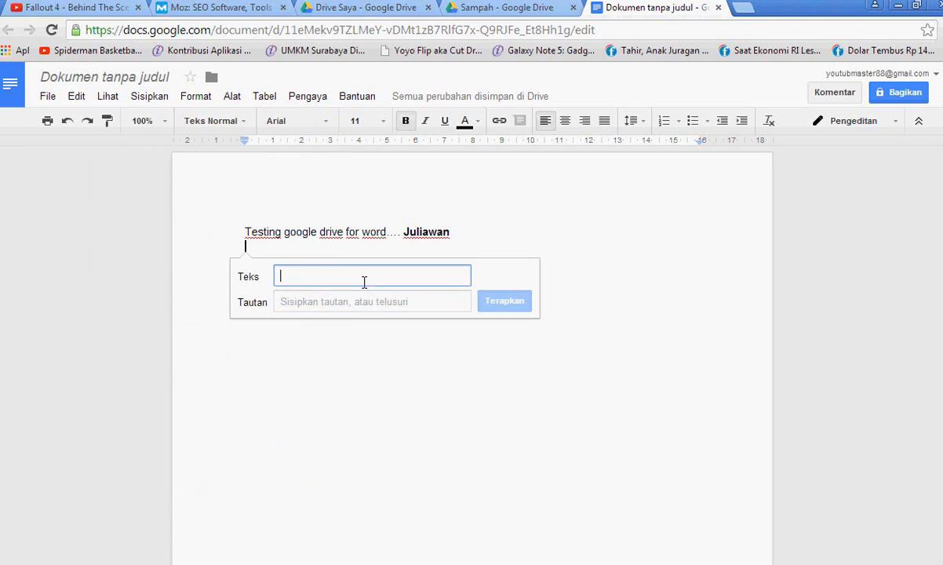
left_click(371, 297)
type("juliawan")
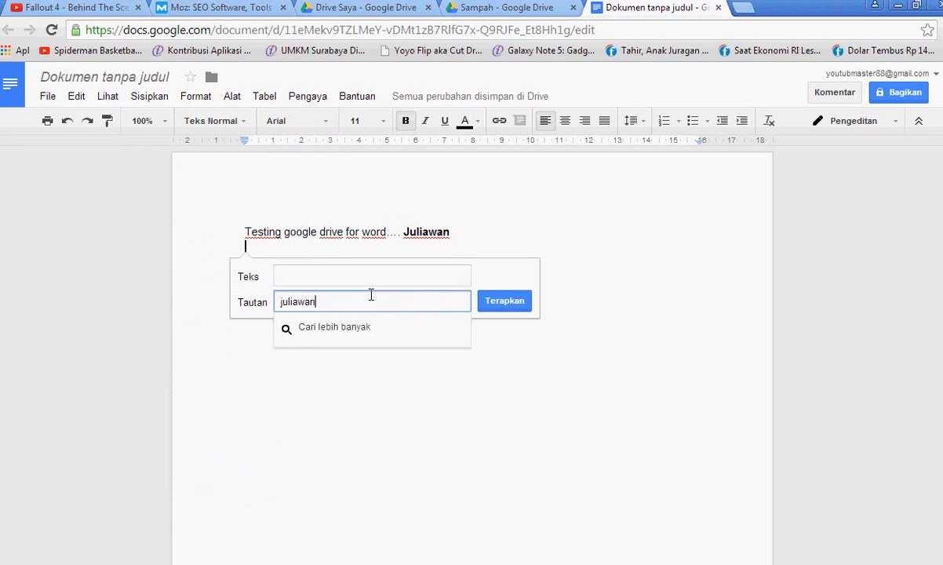
type(".com")
left_click(496, 240)
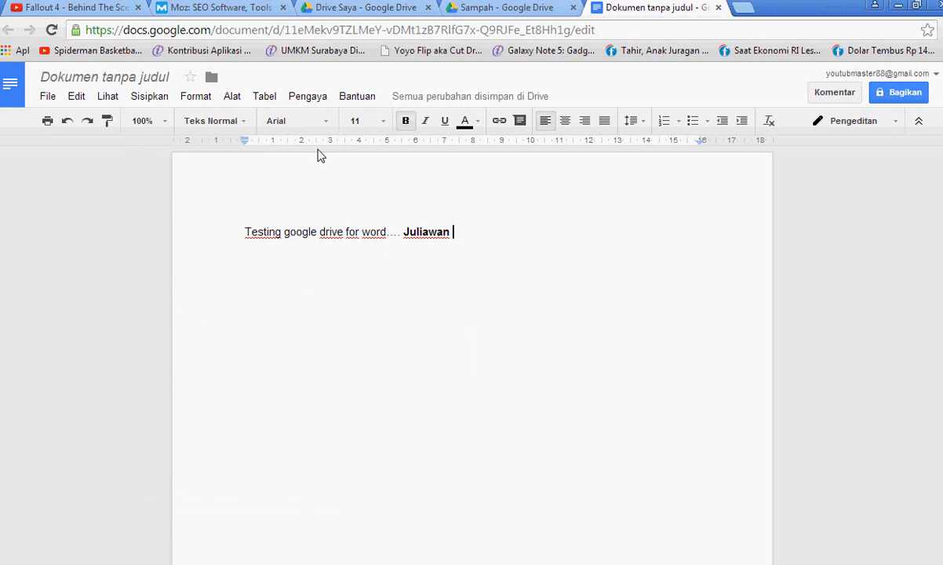
Insert an empty equation after the bold name, close the equation tools and place the cursor on the line below.
left_click(149, 95)
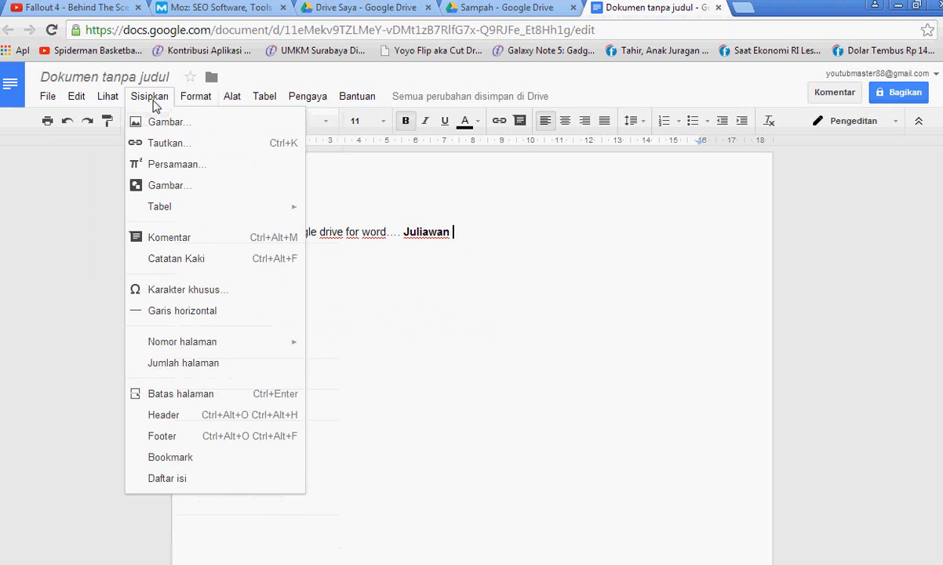
left_click(170, 172)
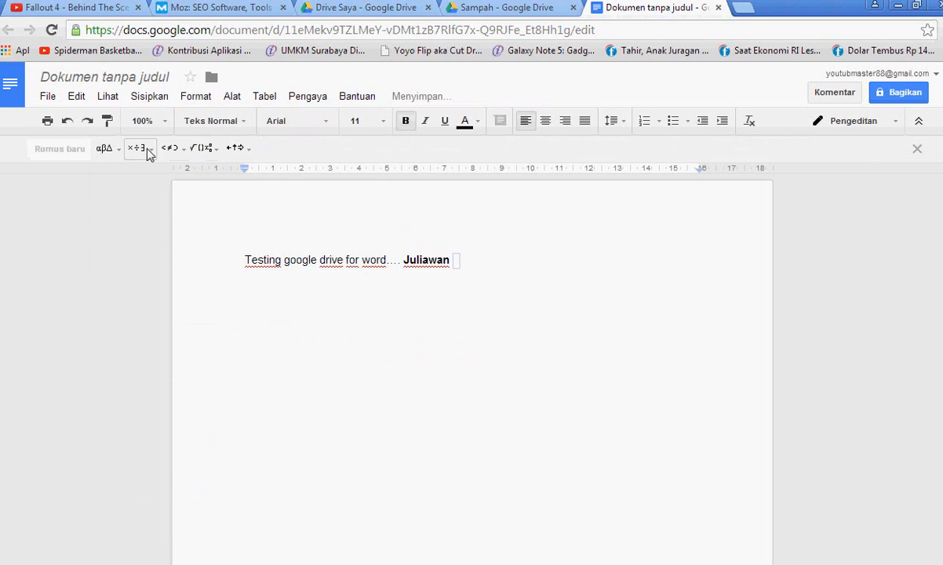
left_click(918, 150)
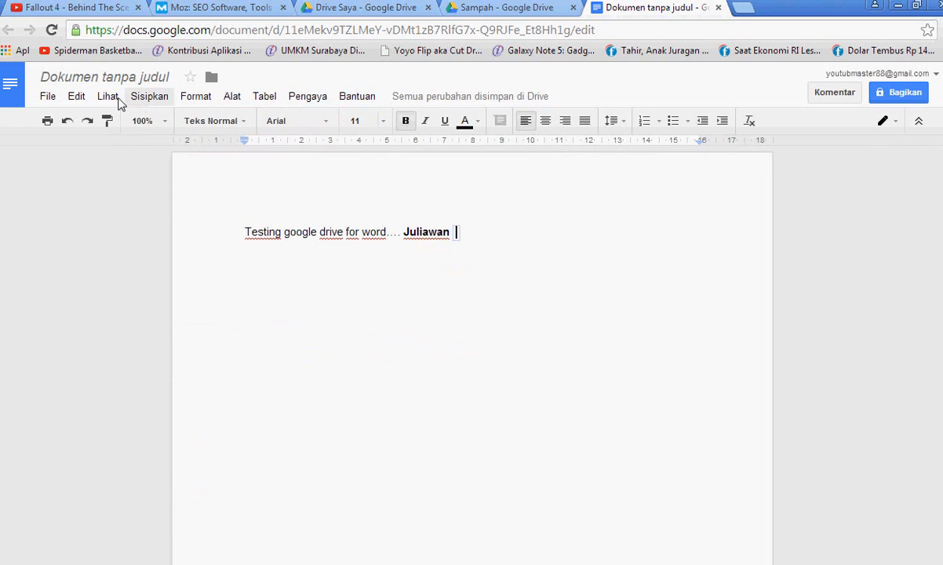
left_click(155, 98)
left_click(466, 252)
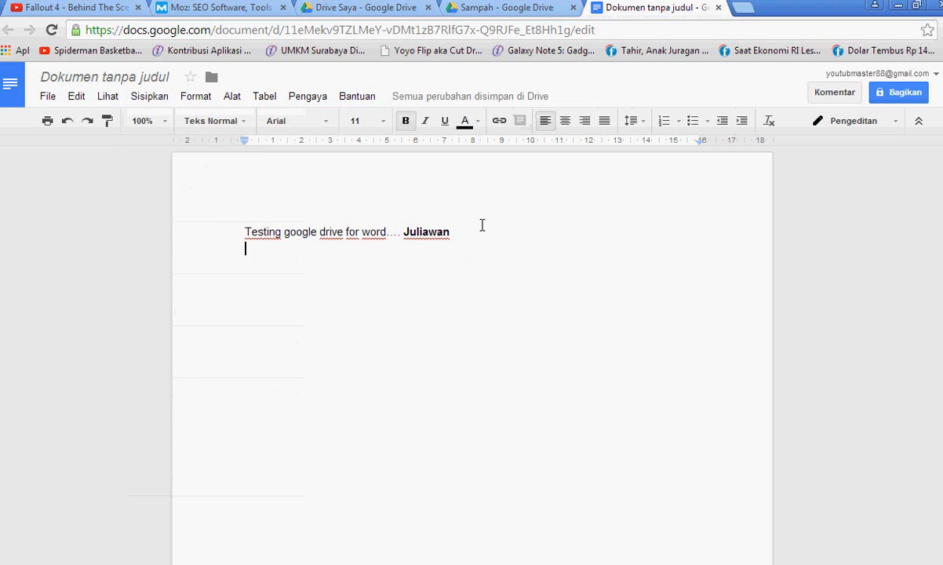
Open a new drawing, look over its shape, arrow and text box options, and close it without drawing anything.
left_click(152, 96)
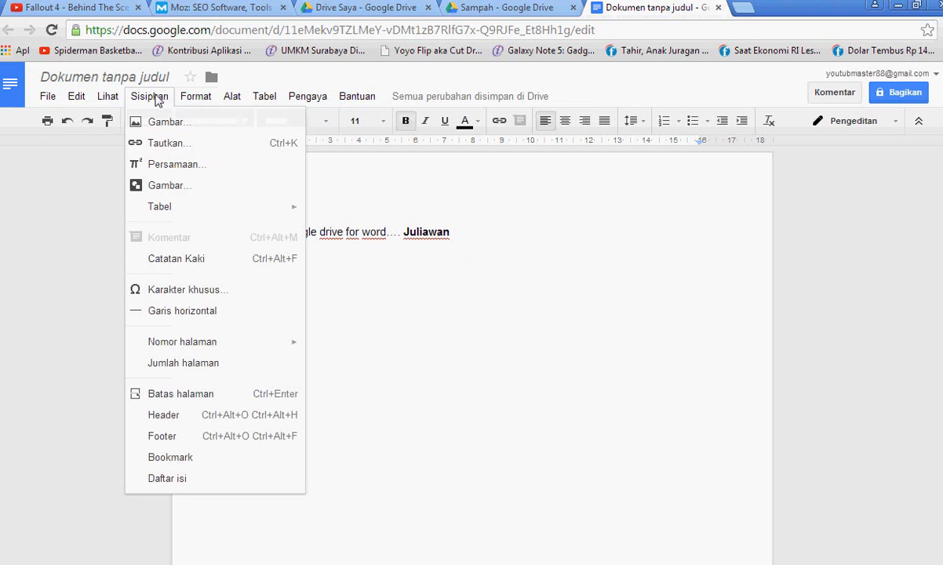
left_click(218, 186)
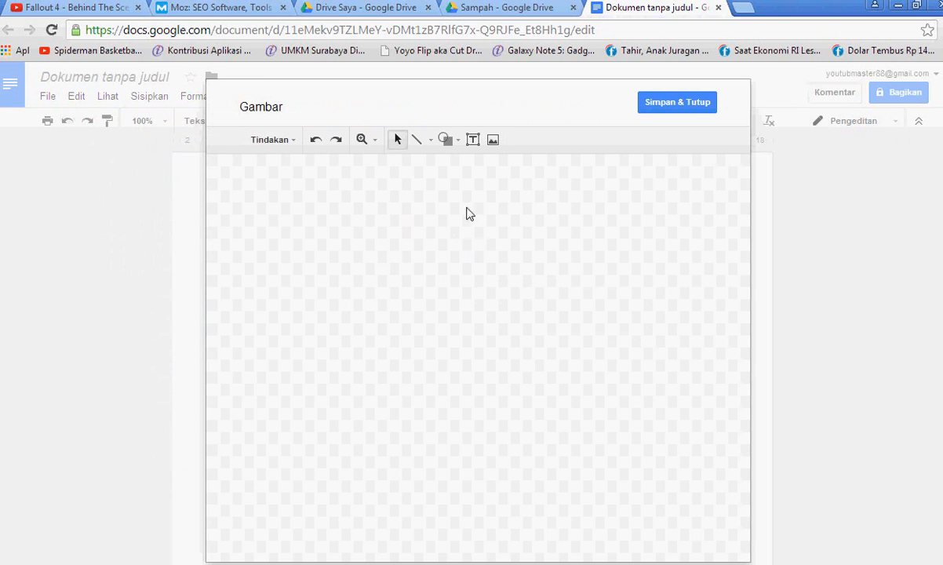
left_click(445, 139)
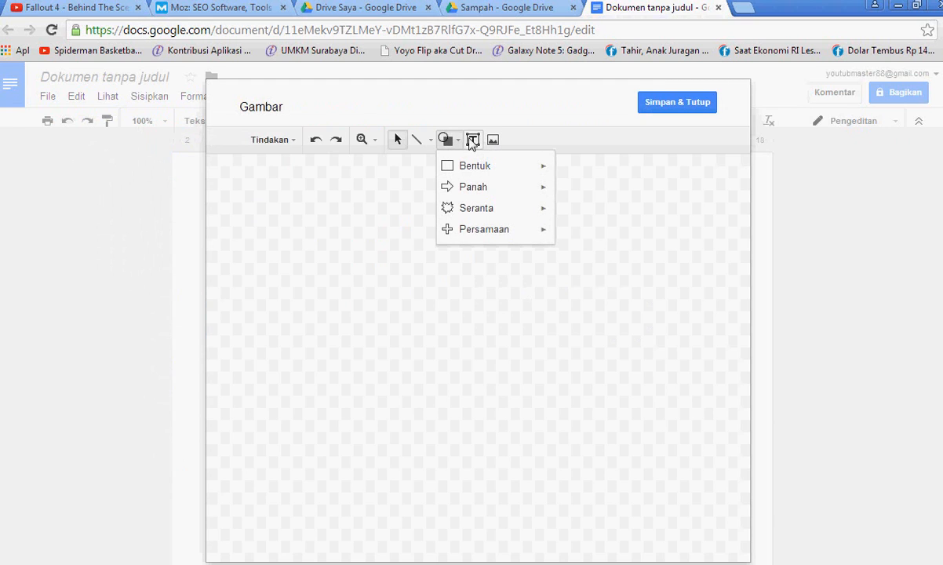
mouse_move(485, 189)
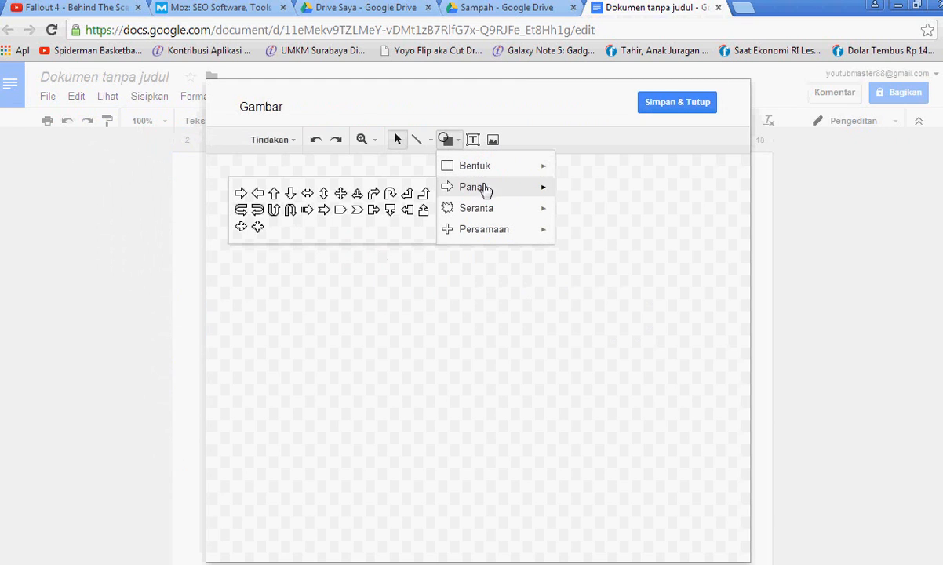
left_click(472, 140)
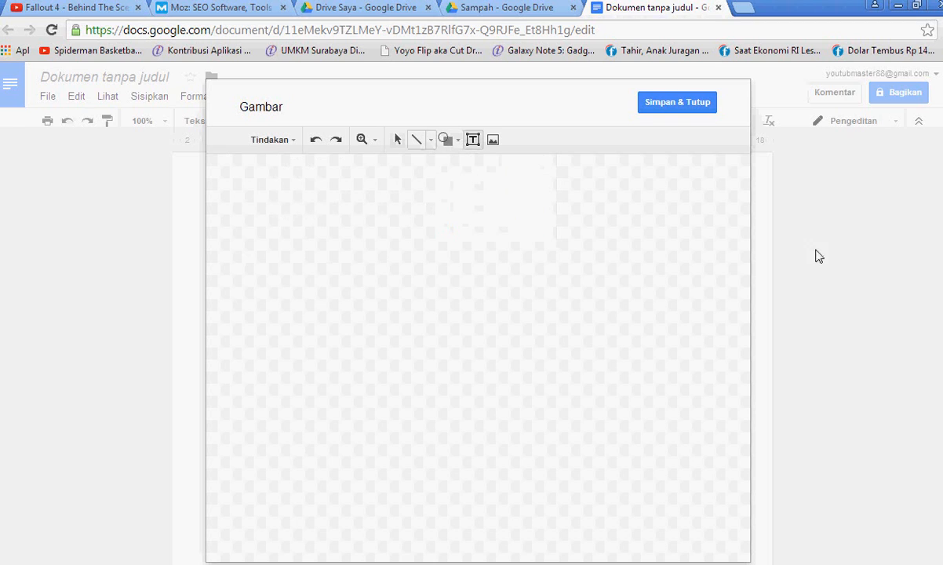
left_click(684, 106)
Insert a table of five columns and five rows below the test line and enter "Kolom 1" in its first cell.
left_click(149, 96)
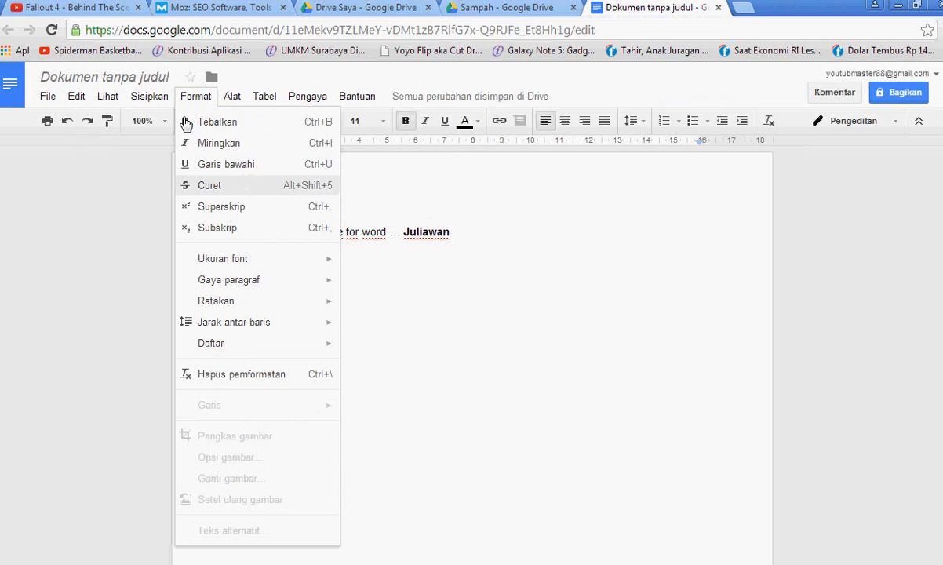
mouse_move(214, 210)
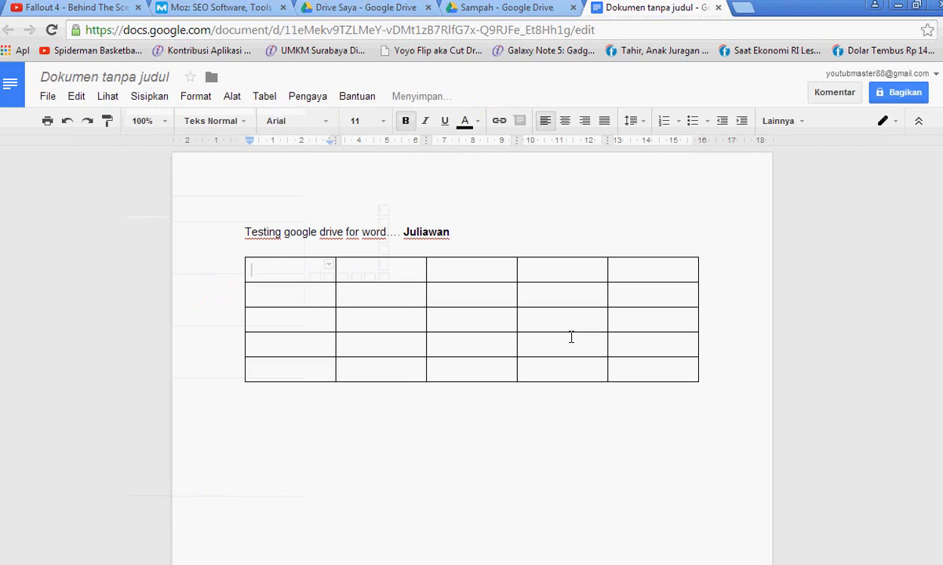
type("Ko")
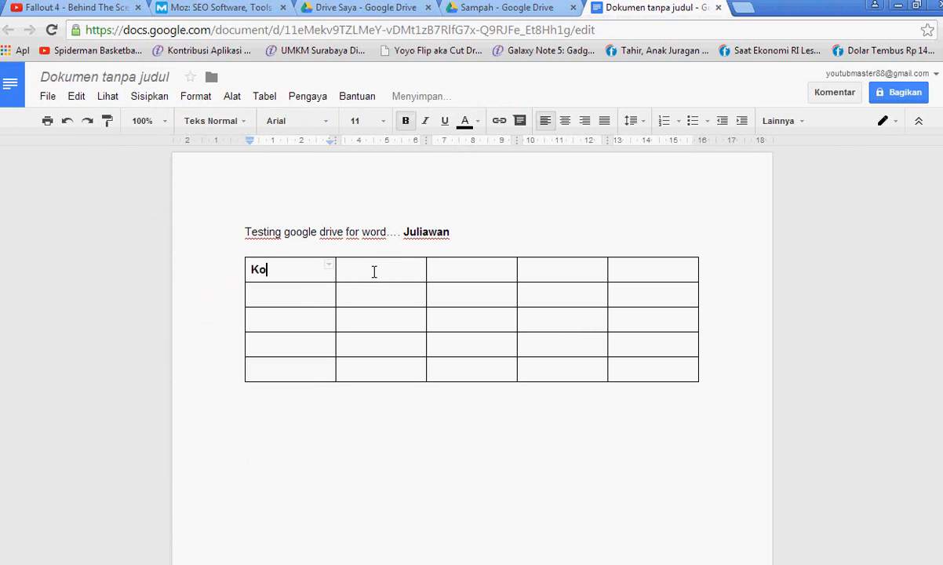
type("lom 1")
key("Tab")
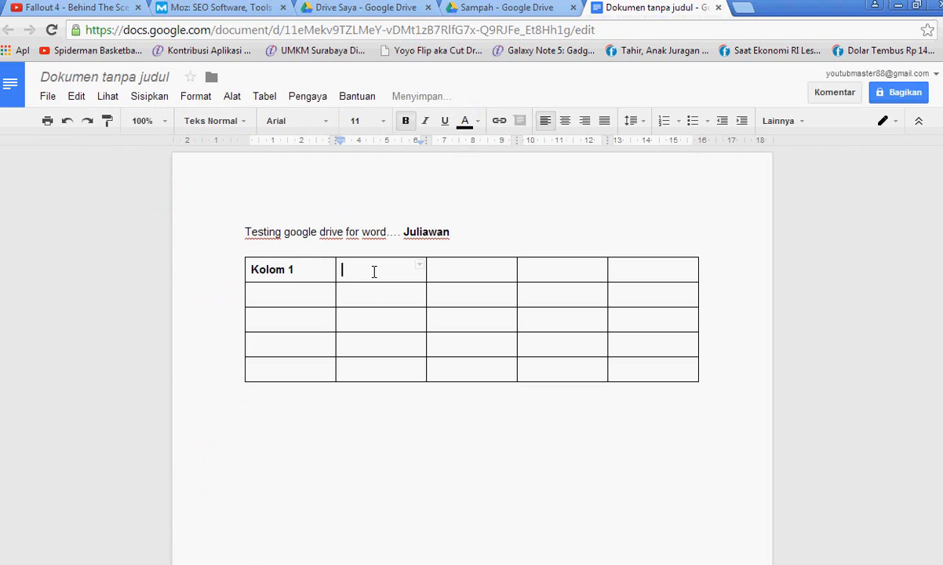
Fill the remaining header cells of the table with "Kolom 2", "Kolom 3", "Kolom 4" and "Kolom5".
type("Kolom 2")
key("Tab")
key("Tab")
key("shift+Tab")
type("Ko")
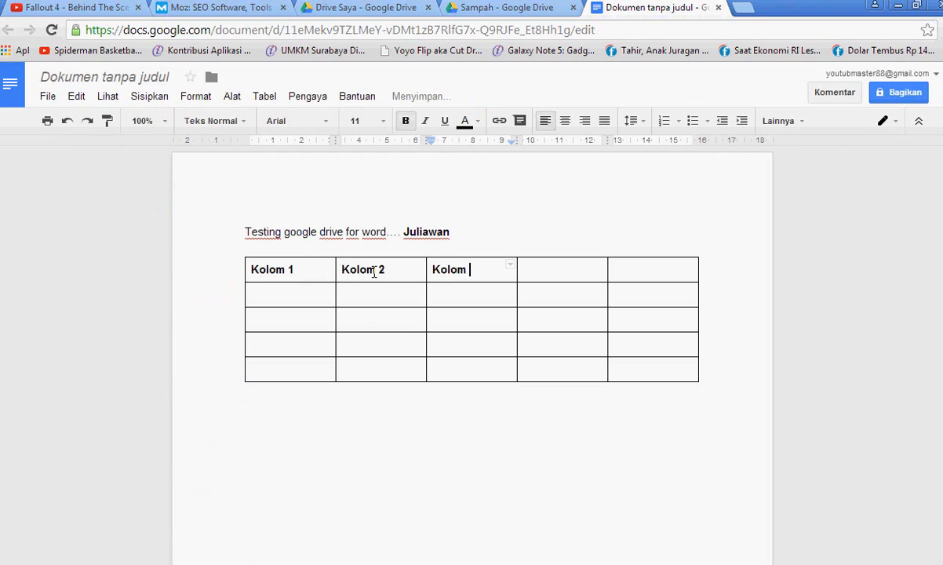
type("lom 2")
key("BackSpace")
type("3")
key("Tab")
type("Kolom 4")
key("Tab")
type("Ko")
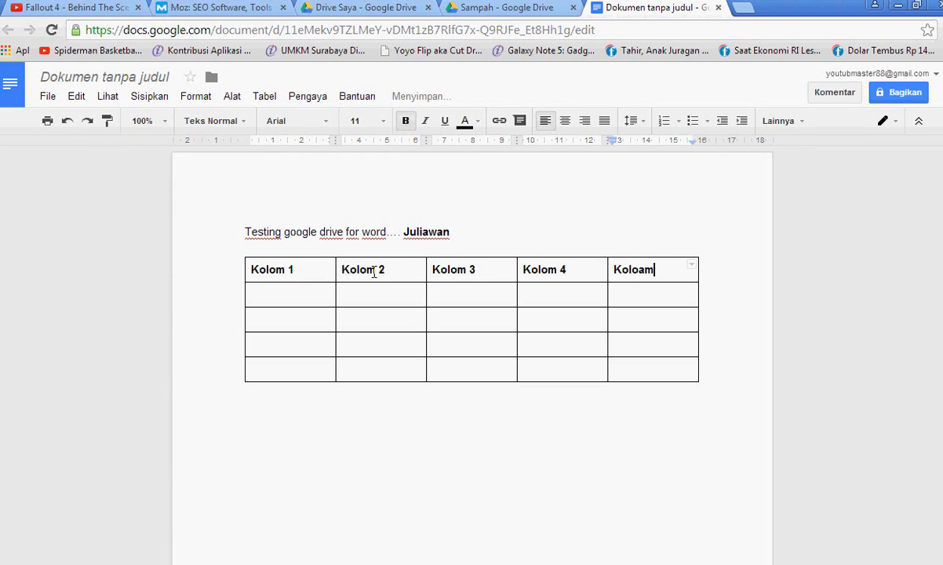
key("BackSpace")
key("BackSpace")
key("BackSpace")
Label the rows in the table's first column "Baris 1", "Baris 2", "Baris 3" and "baris 4".
key("Down")
key("Left")
key("Left")
key("Left")
key("Left")
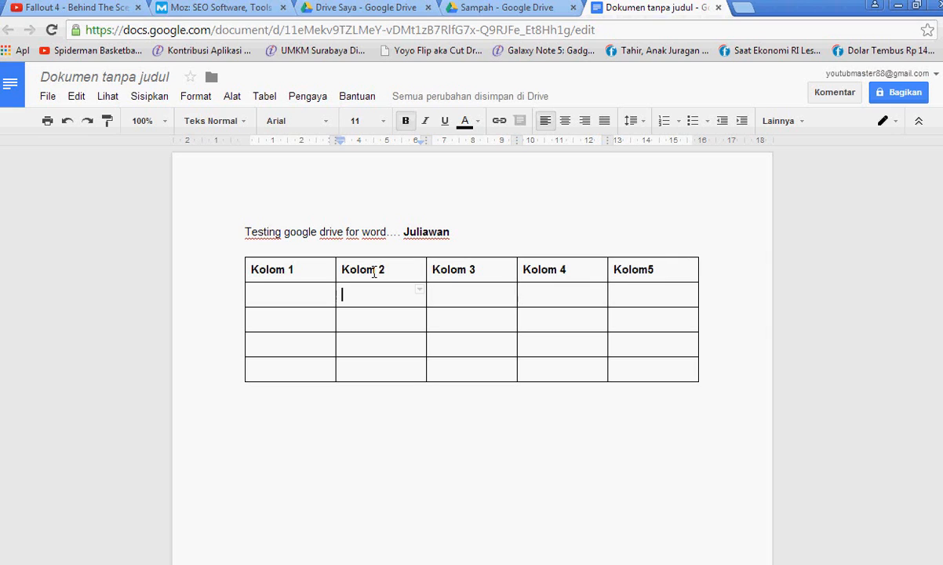
type("Baris 1")
key("Down")
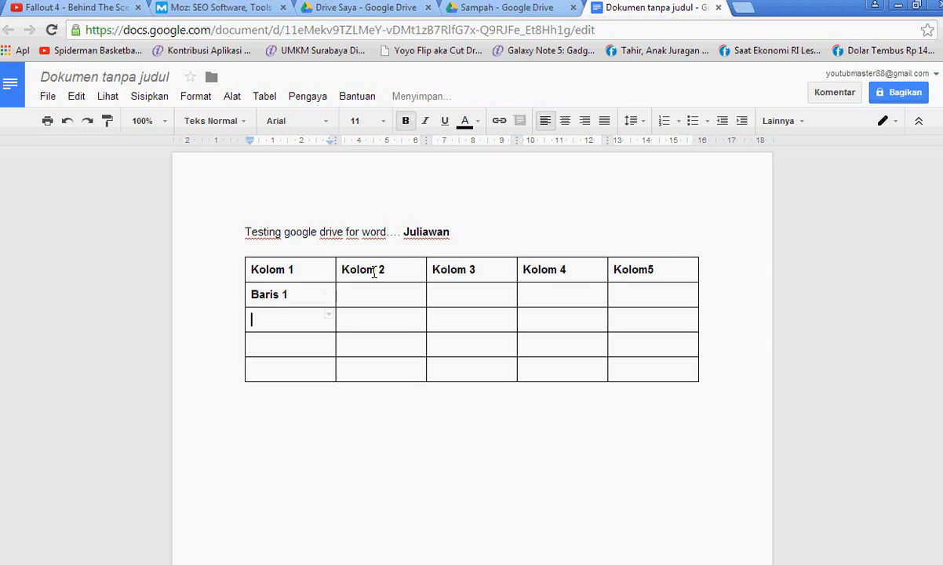
type("Baris 2")
key("Down")
type("Baris ")
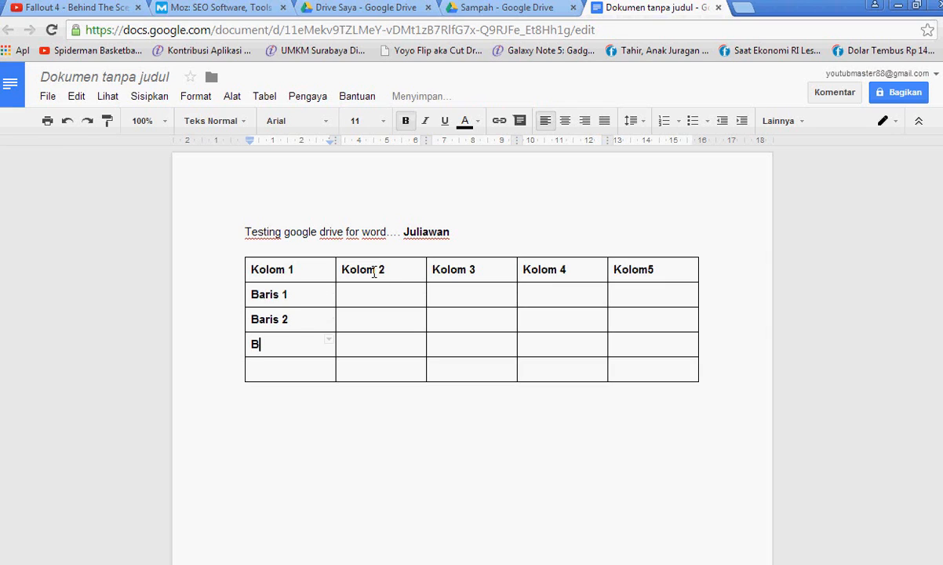
type("3")
key("Down")
type("baris 4")
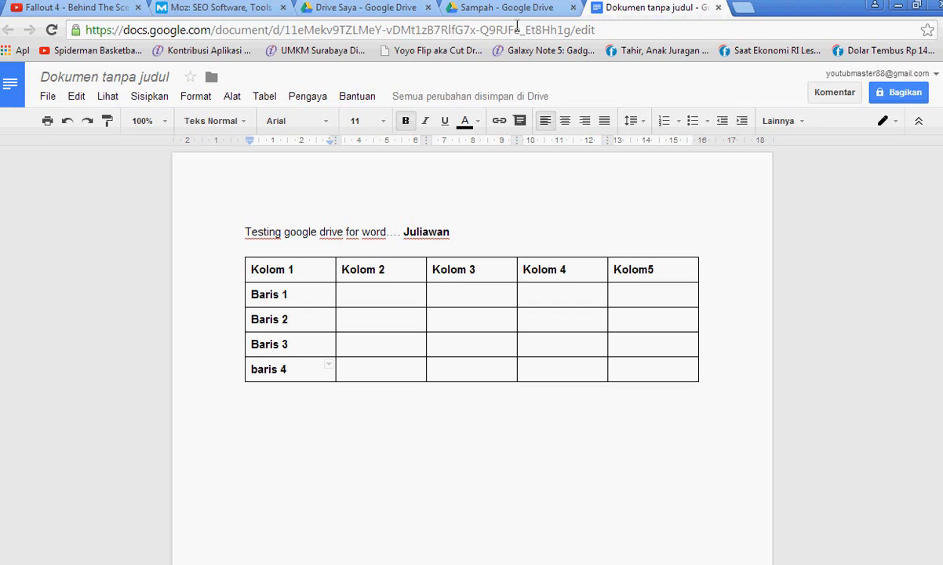
Add the comment "Komentar satu" to the "baris 4" cell of the table.
left_click(147, 98)
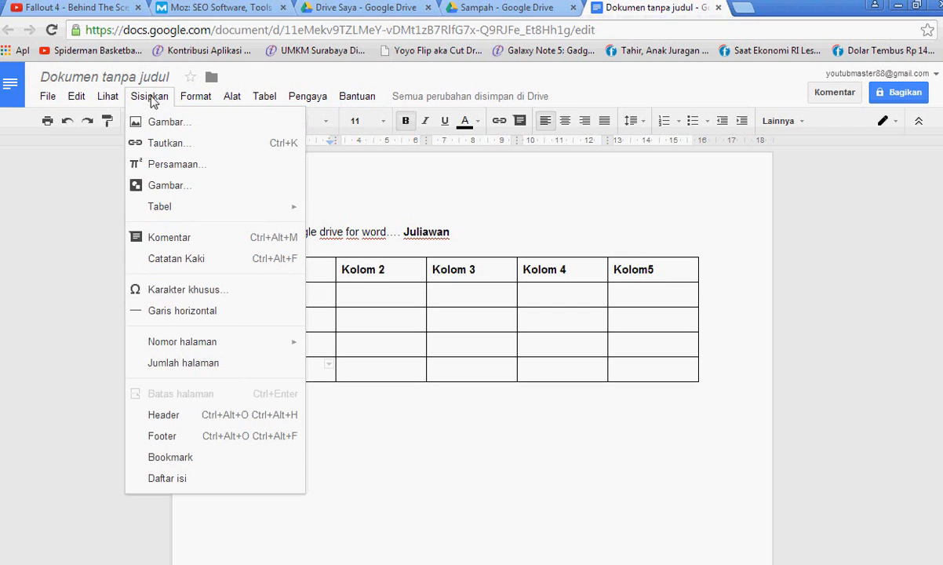
mouse_move(122, 100)
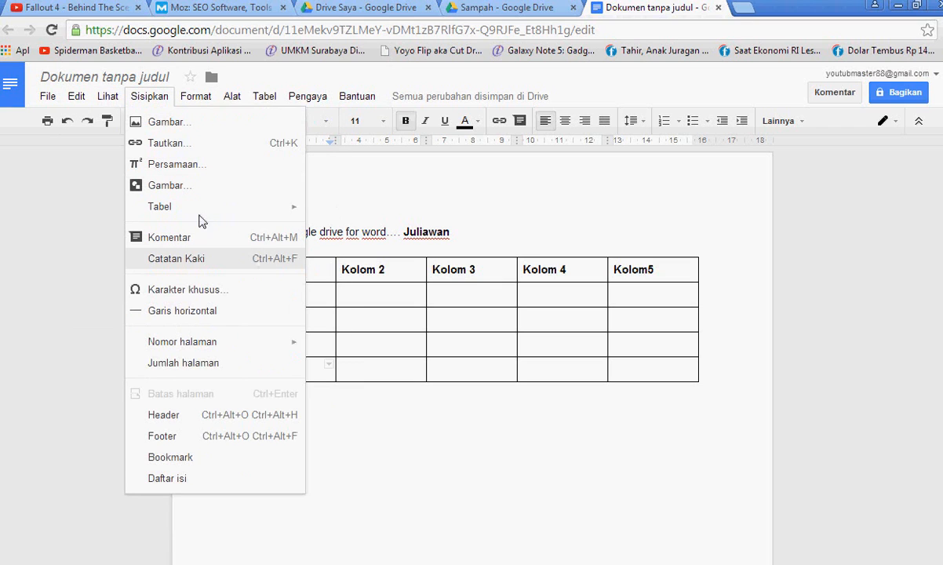
left_click(196, 249)
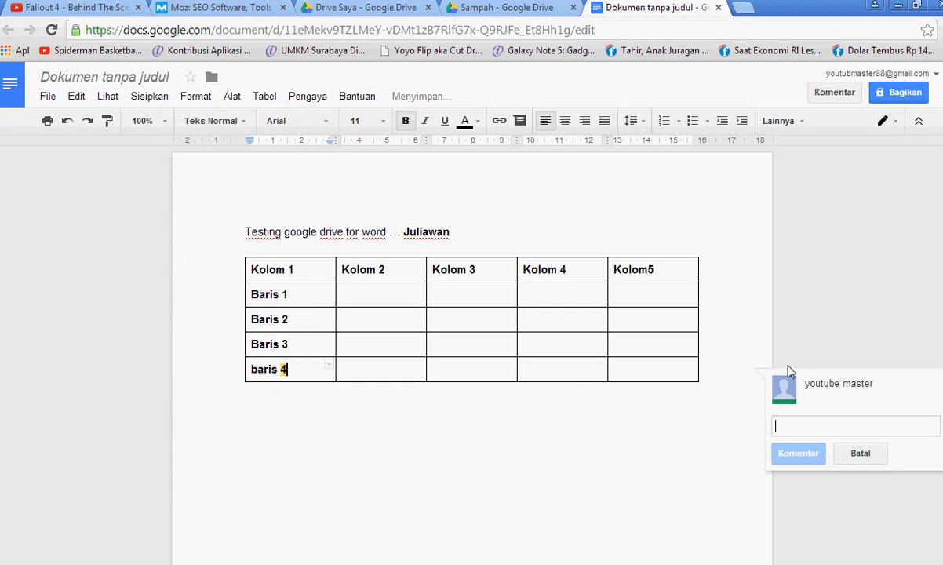
type("Komentar satu")
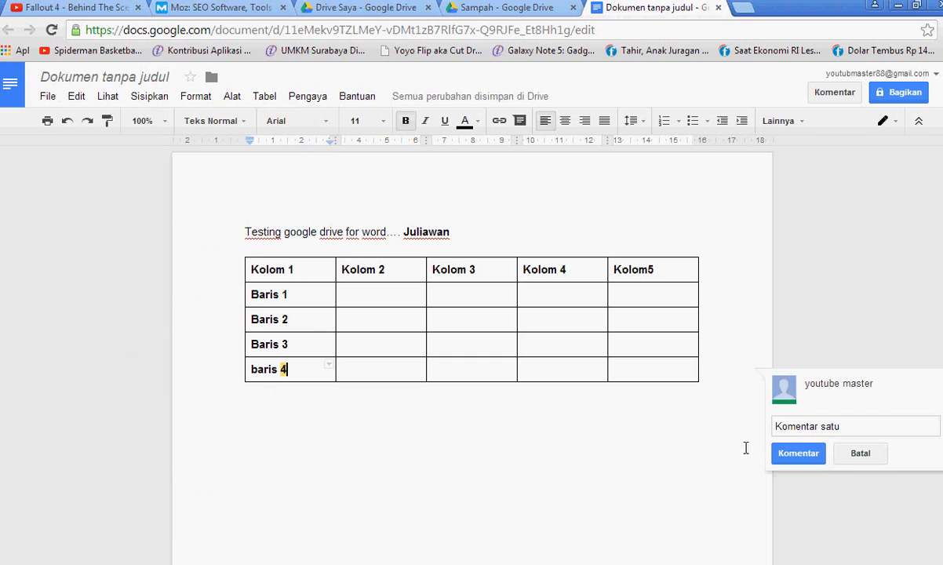
left_click(789, 453)
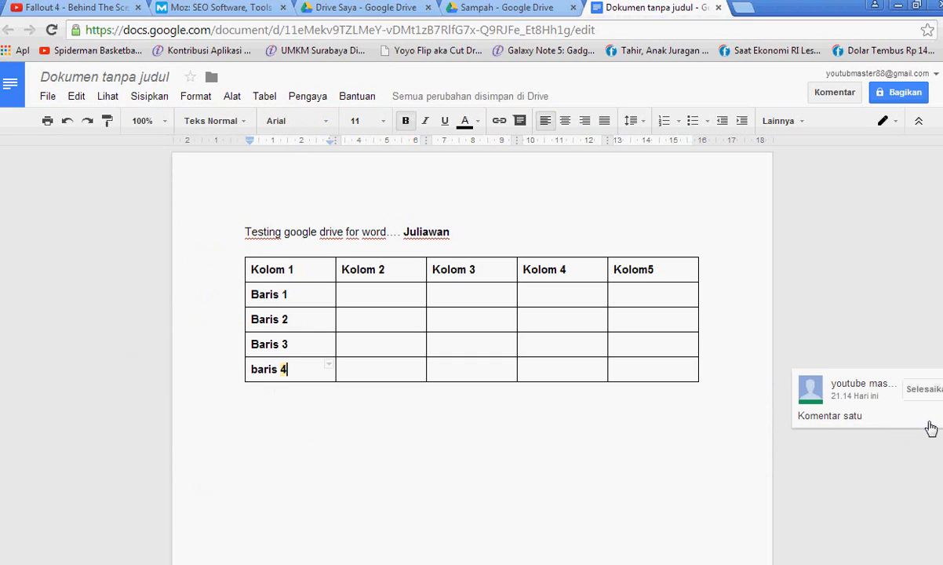
Open the "Komentar satu" comment, check its reply field and delete the comment thread.
left_click_drag(837, 378, 762, 375)
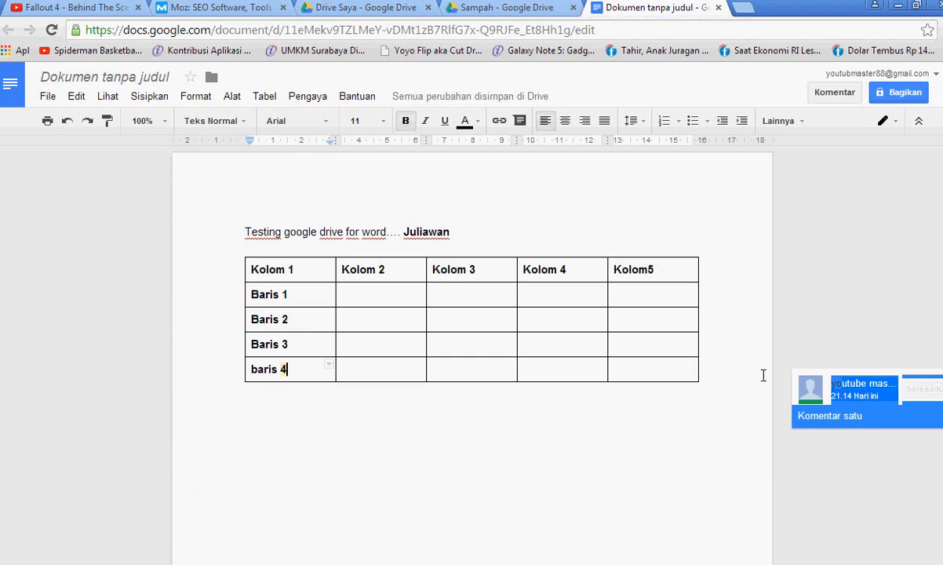
left_click(741, 383)
left_click(780, 382)
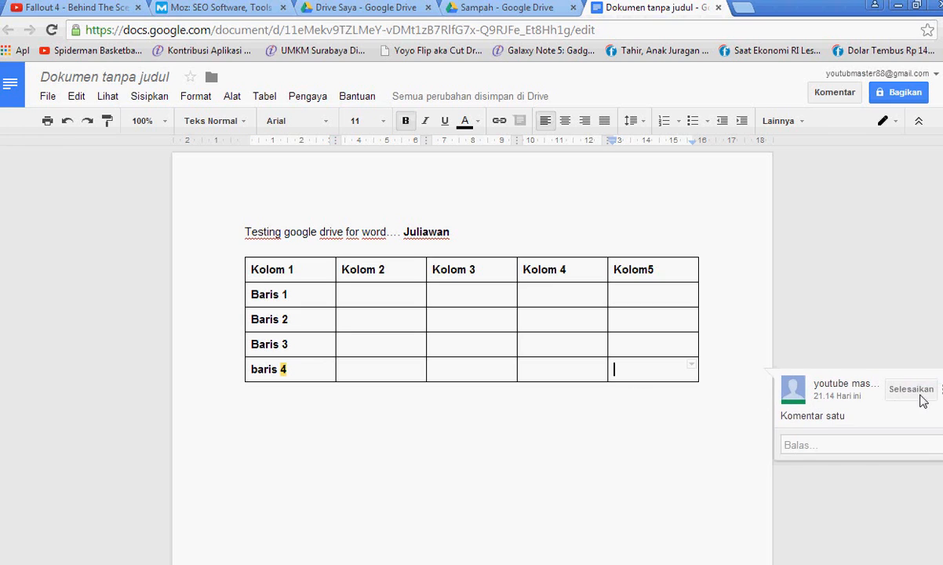
left_click(893, 445)
left_click(863, 473)
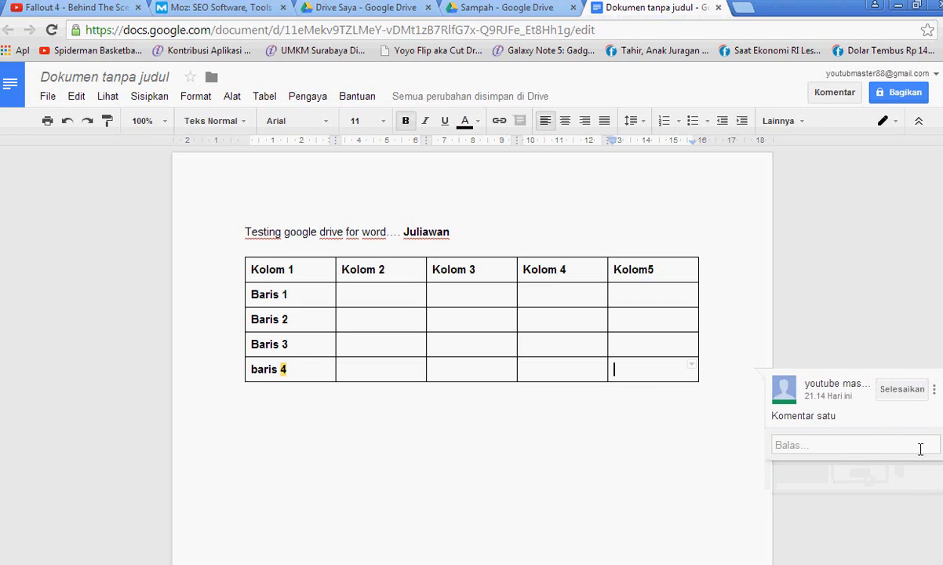
left_click(933, 390)
left_click(891, 440)
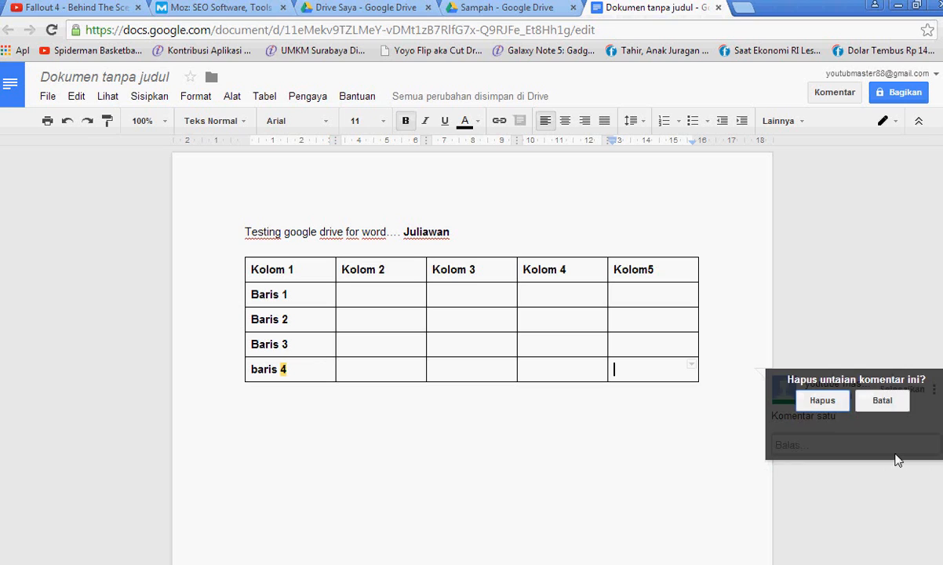
left_click(820, 398)
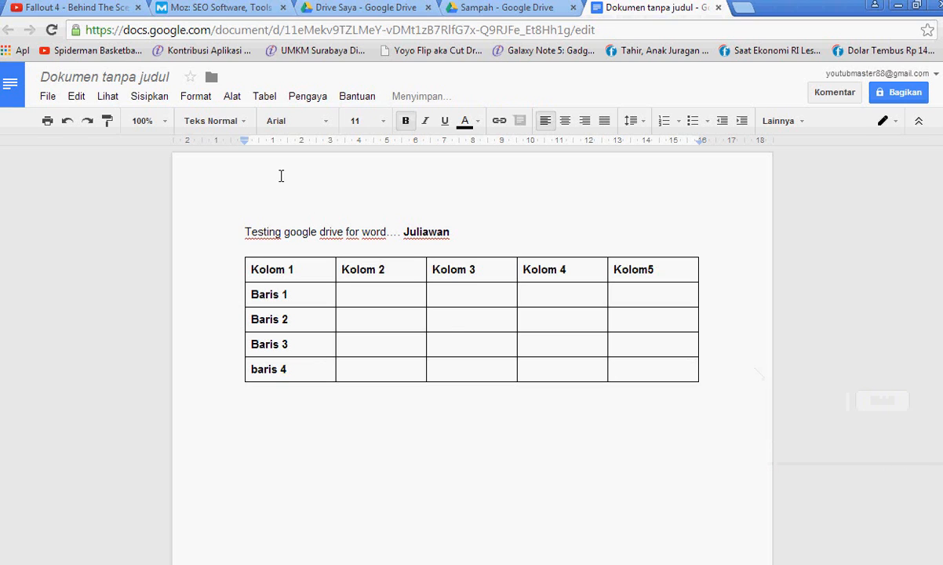
Insert a footnote below the table reading ": Edited By :", the editor's name and "Acc By, Supervised By Noted By :".
left_click(150, 97)
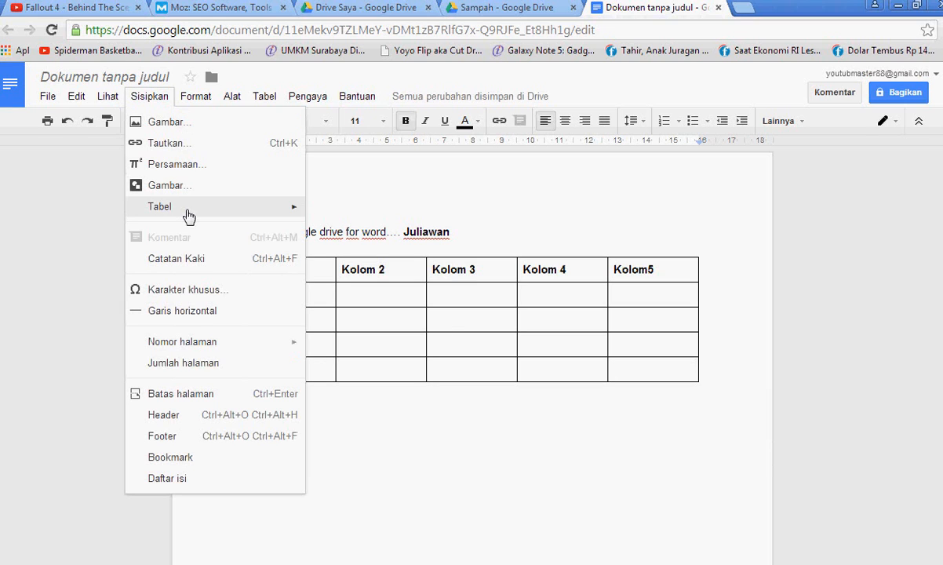
left_click(218, 261)
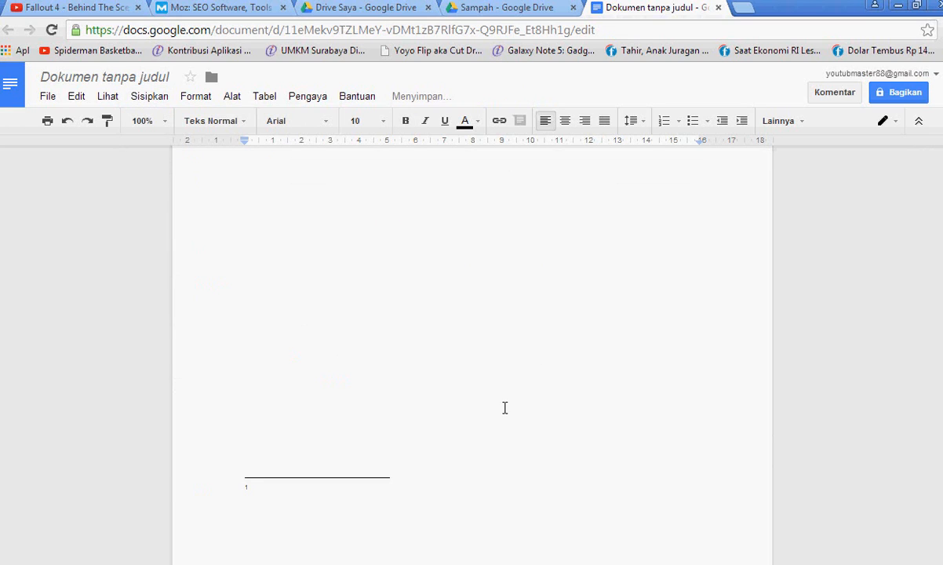
type("Edited By")
key("Home")
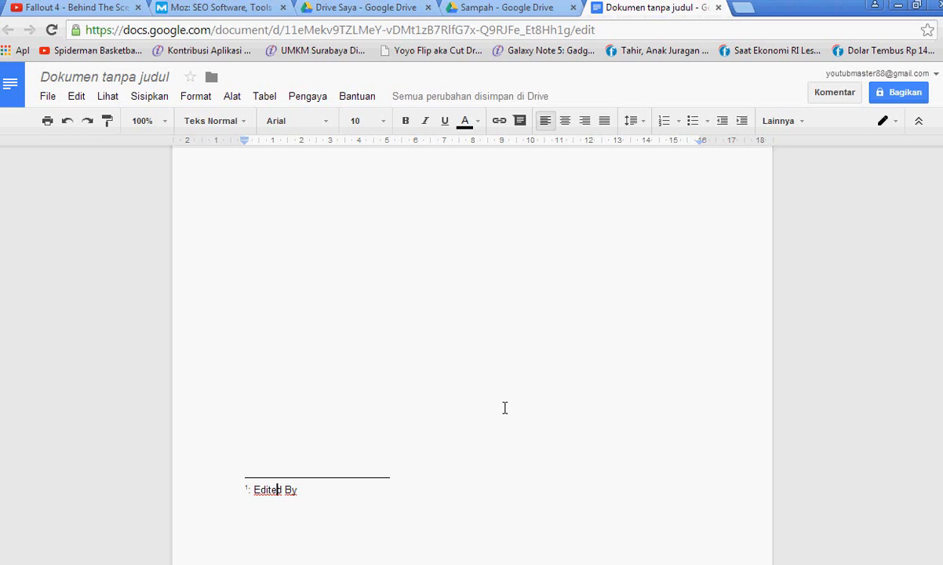
type(": Ju")
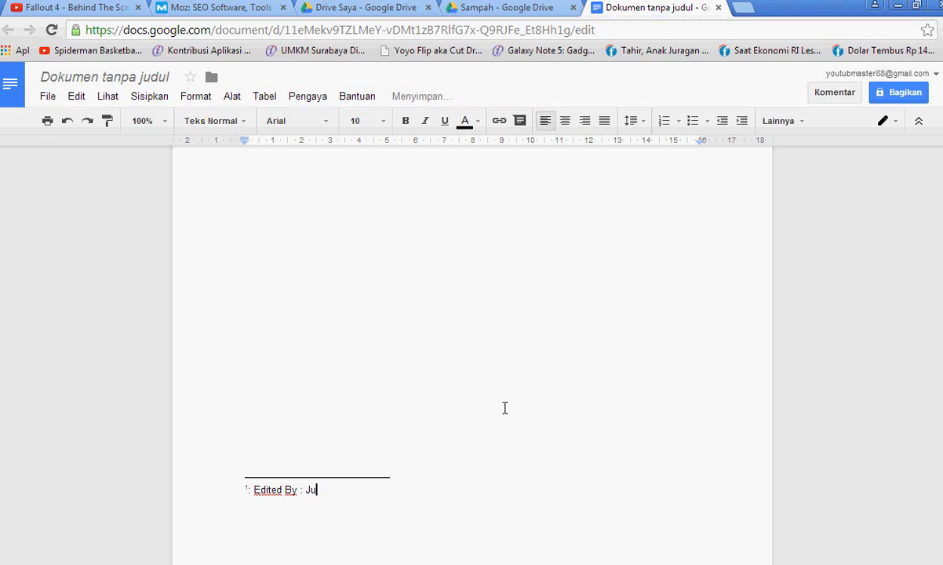
type("liawan ")
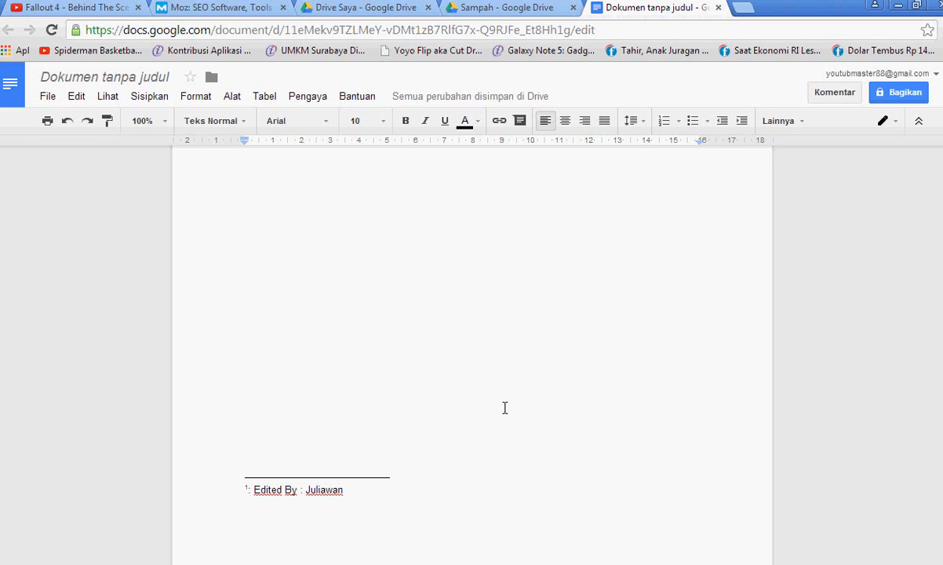
type("<")
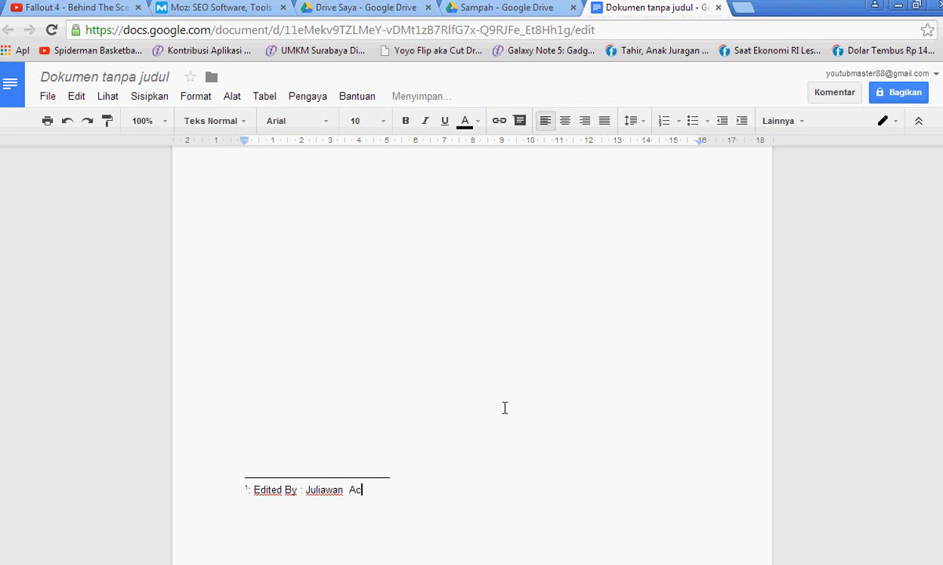
type("Sup")
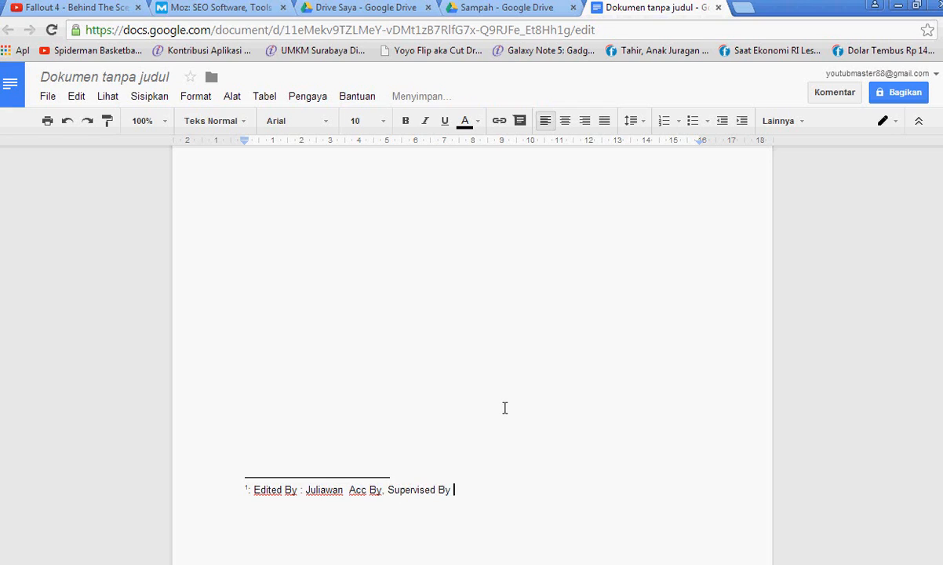
type("ervised By  Note")
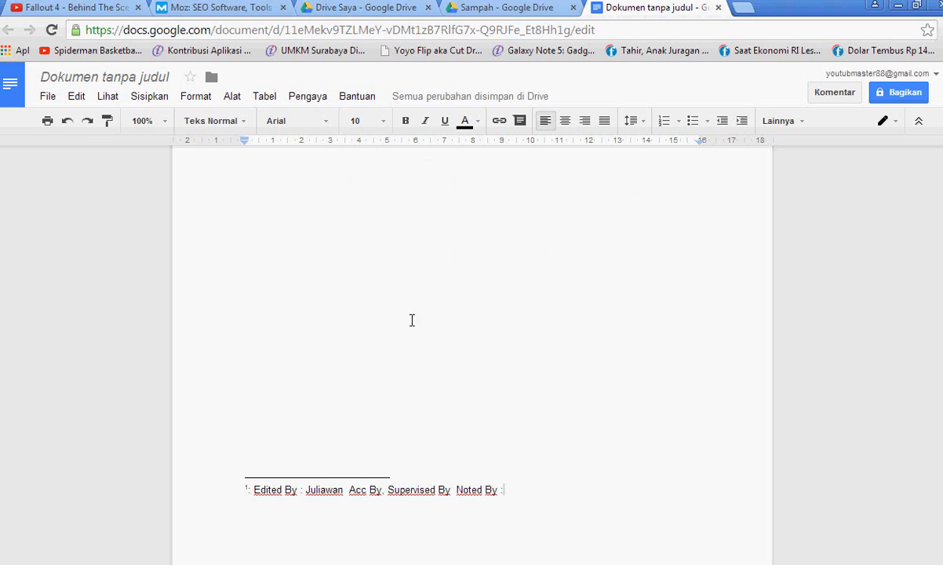
Browse the special characters for insertion, looking through the Panah arrow symbols and the Emoji category.
left_click(164, 98)
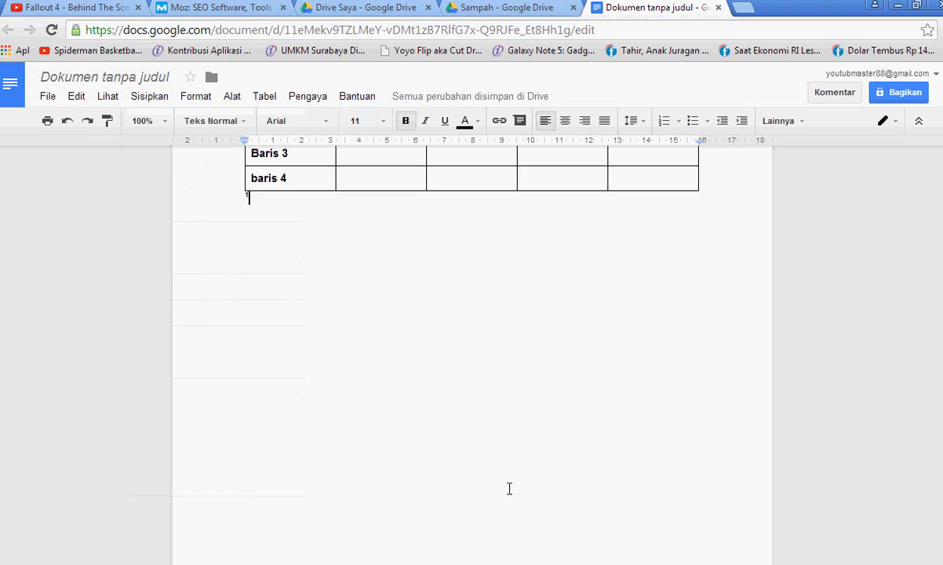
left_click(142, 98)
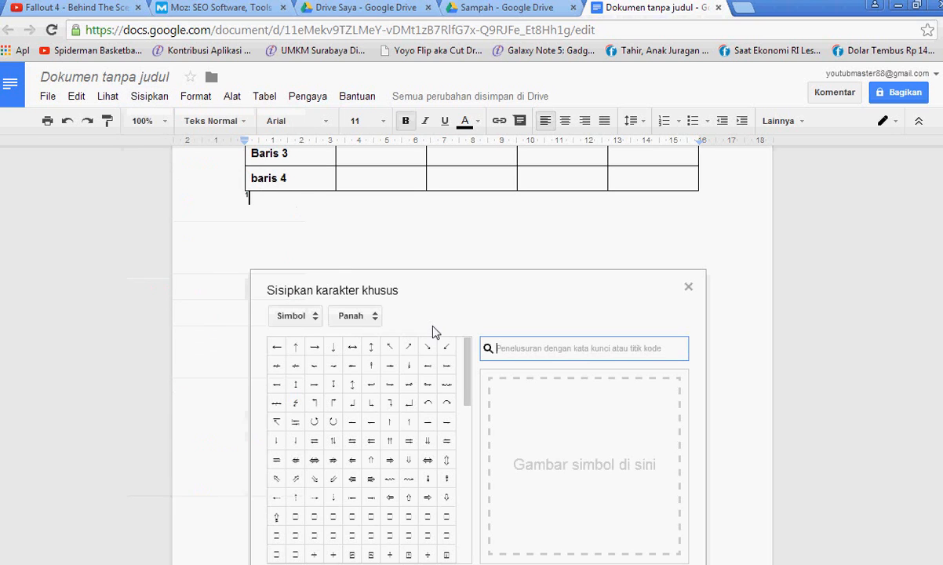
scroll(468, 378, "down", 10)
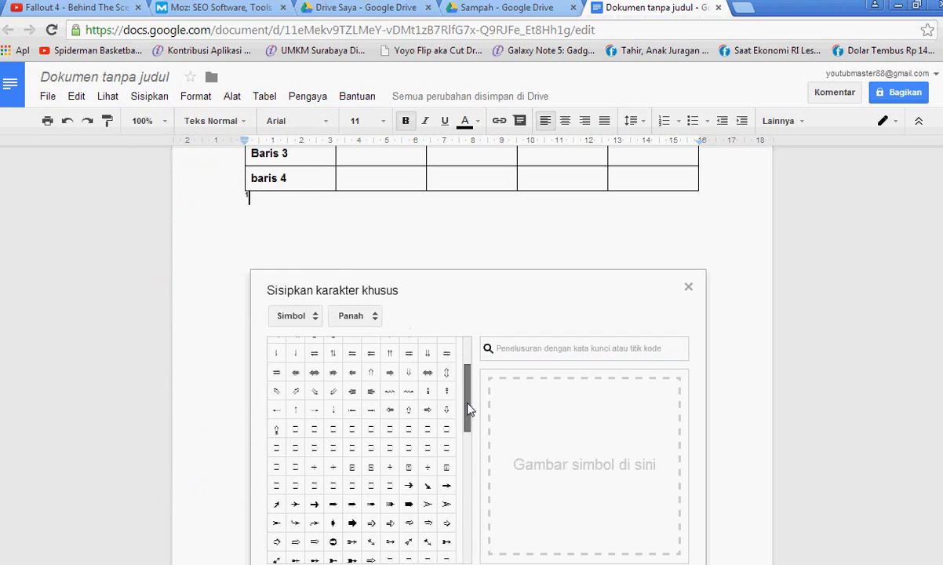
scroll(450, 494, "down", 5)
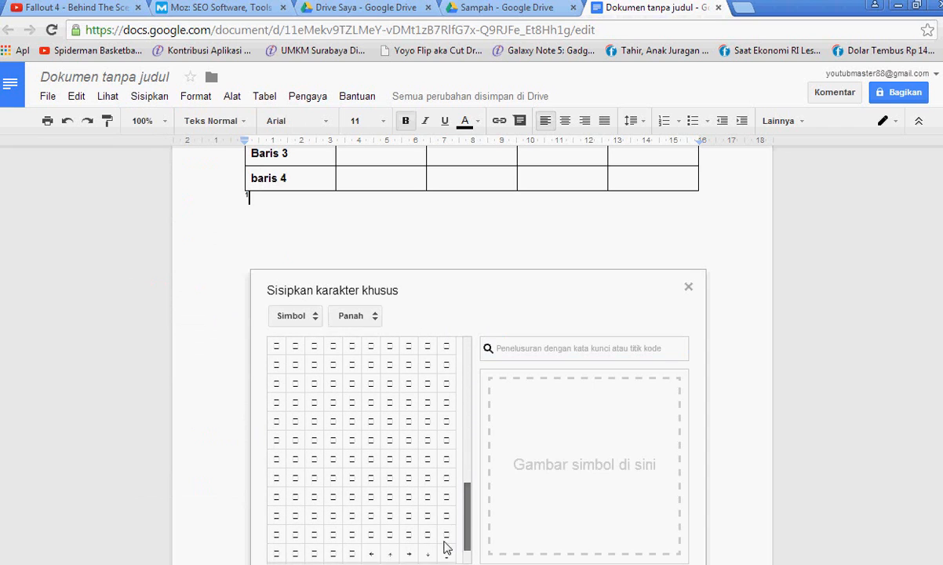
scroll(452, 372, "up", 10)
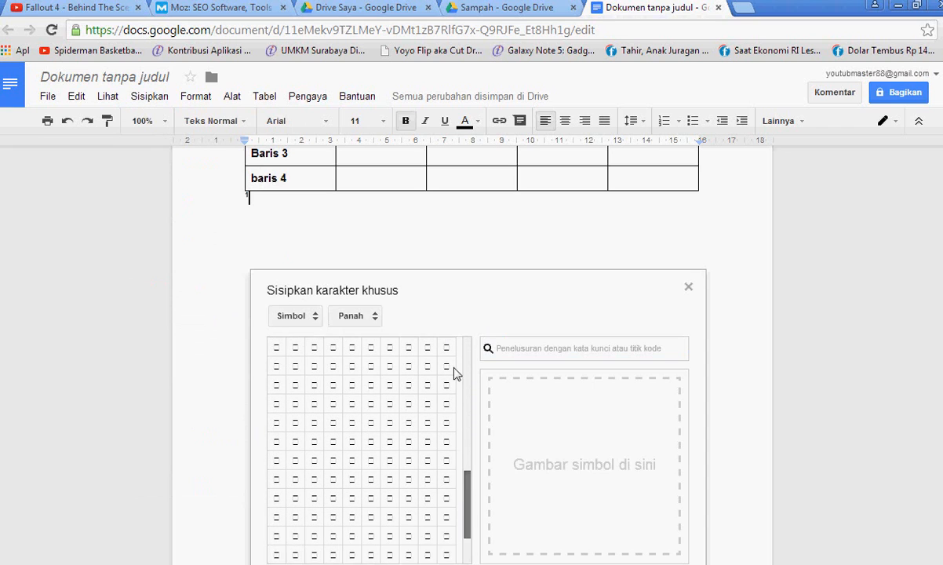
left_click(314, 315)
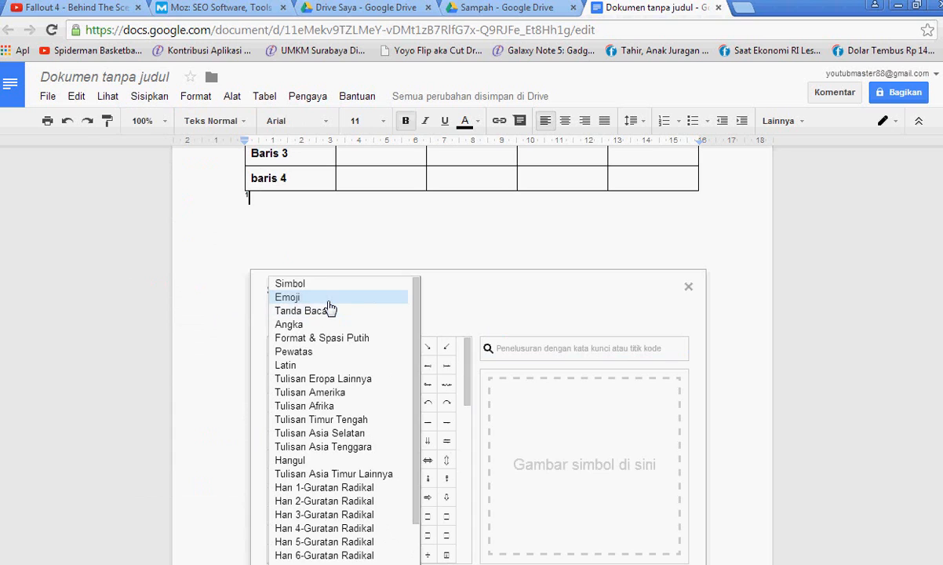
left_click(321, 299)
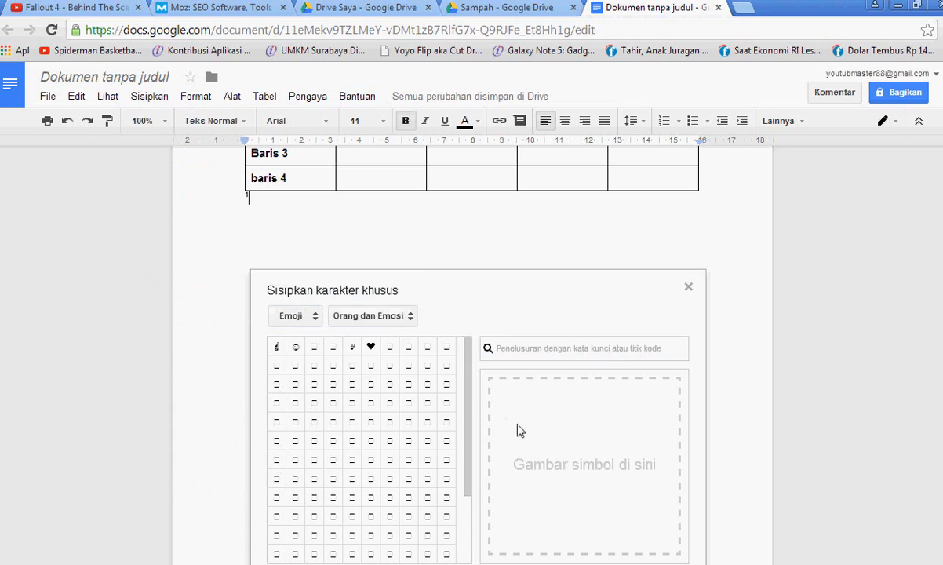
Insert the @ character from the Tanda Baca category after the footnote mark below the table.
left_click(321, 315)
left_click(321, 320)
left_click(321, 320)
left_click(288, 316)
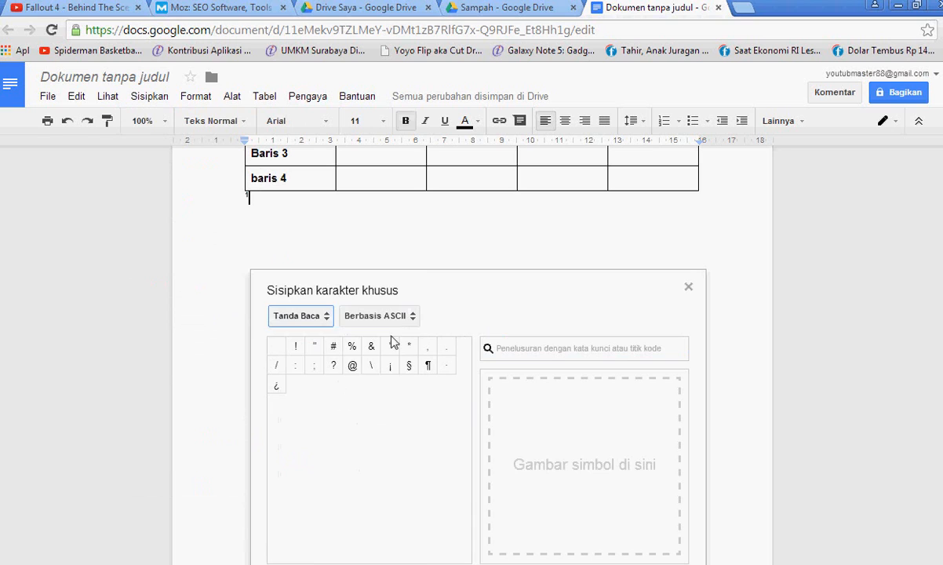
left_click(352, 366)
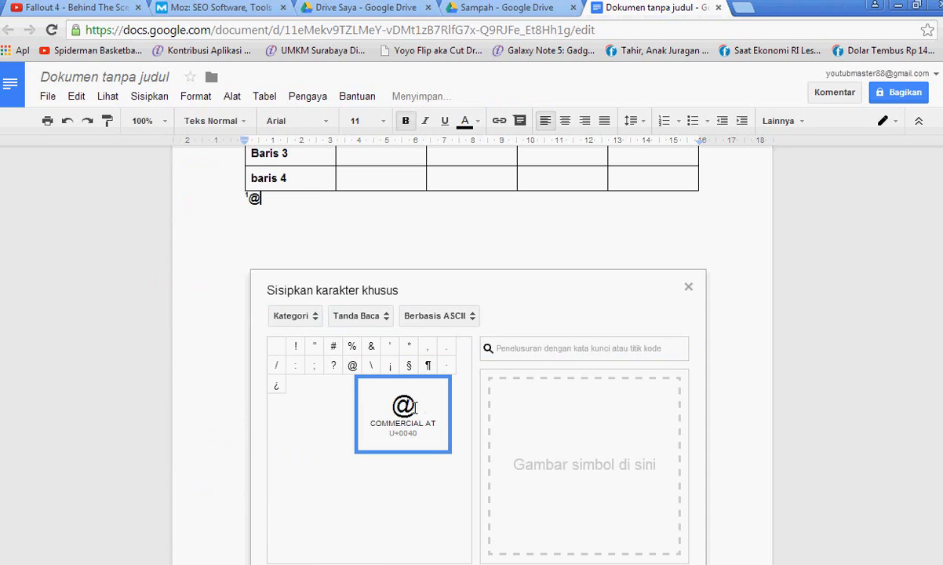
Check the recently used special characters, and delete the @ and the footnote mark below the table.
left_click(289, 316)
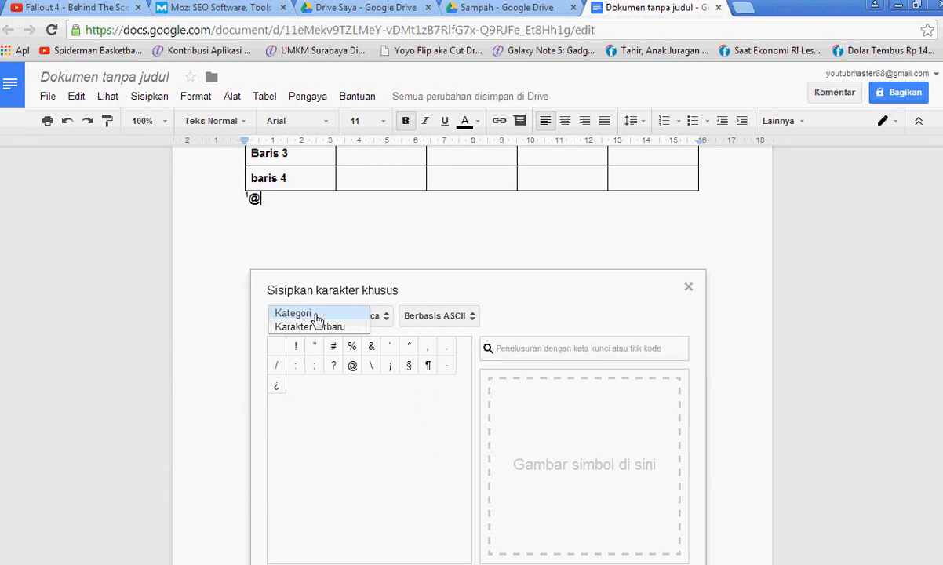
left_click(314, 327)
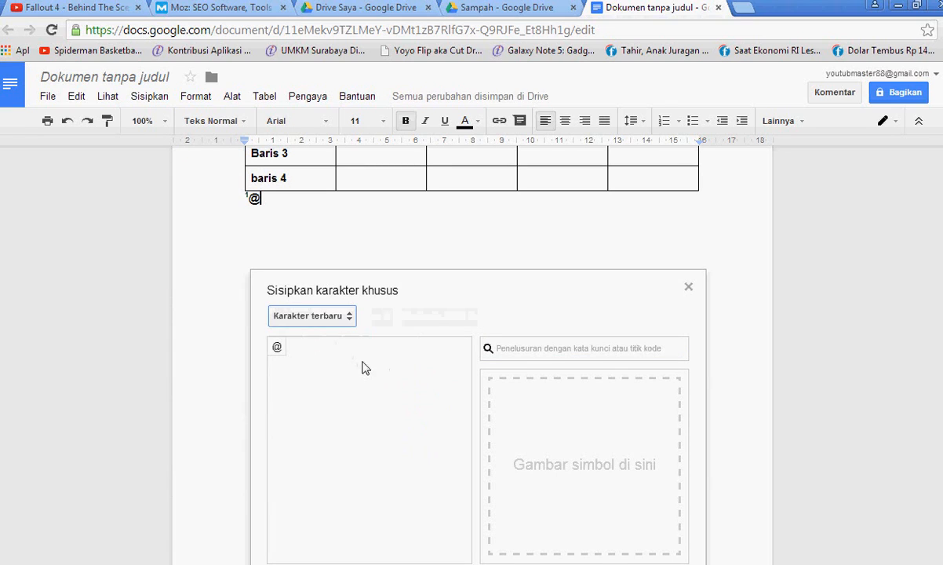
left_click(689, 287)
key("BackSpace")
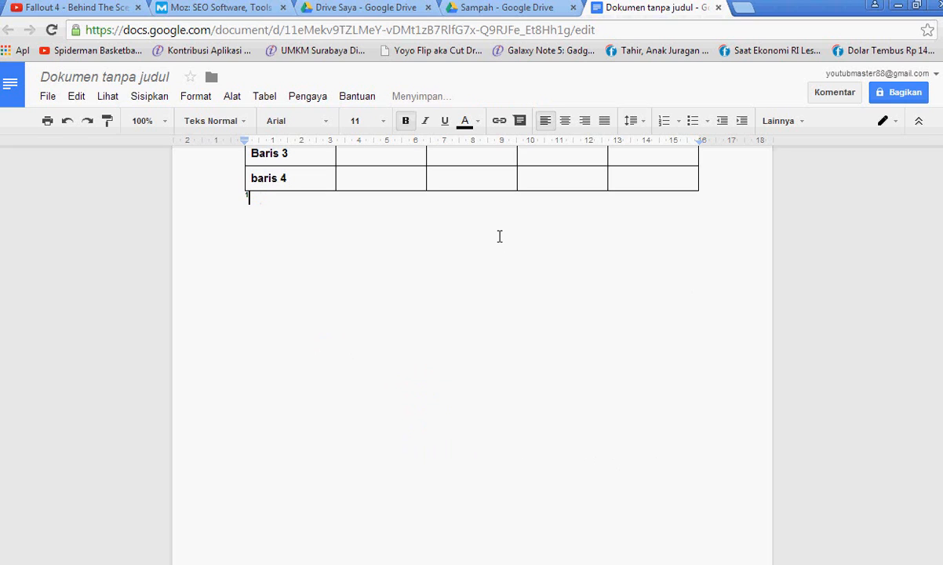
Insert a page number in the page header and delete it again.
left_click(148, 96)
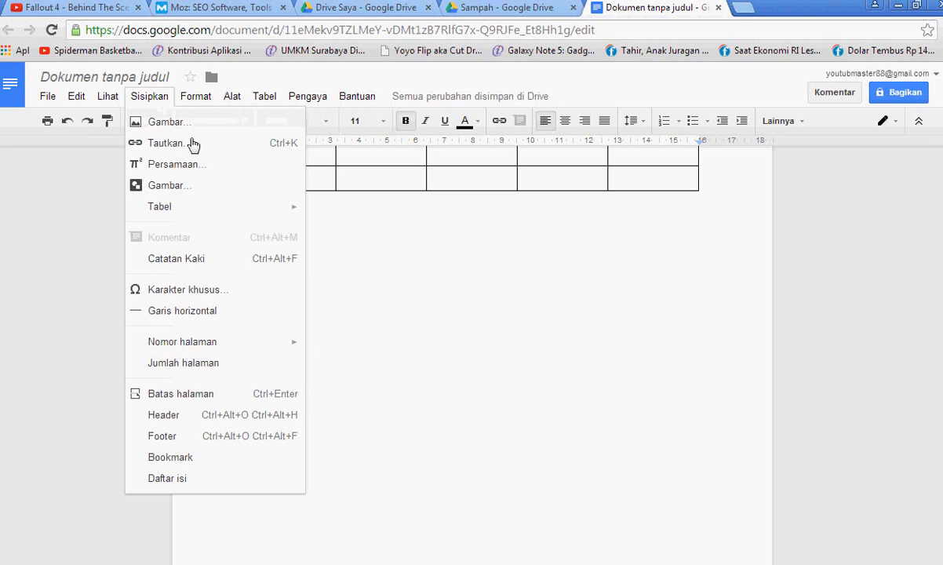
mouse_move(222, 345)
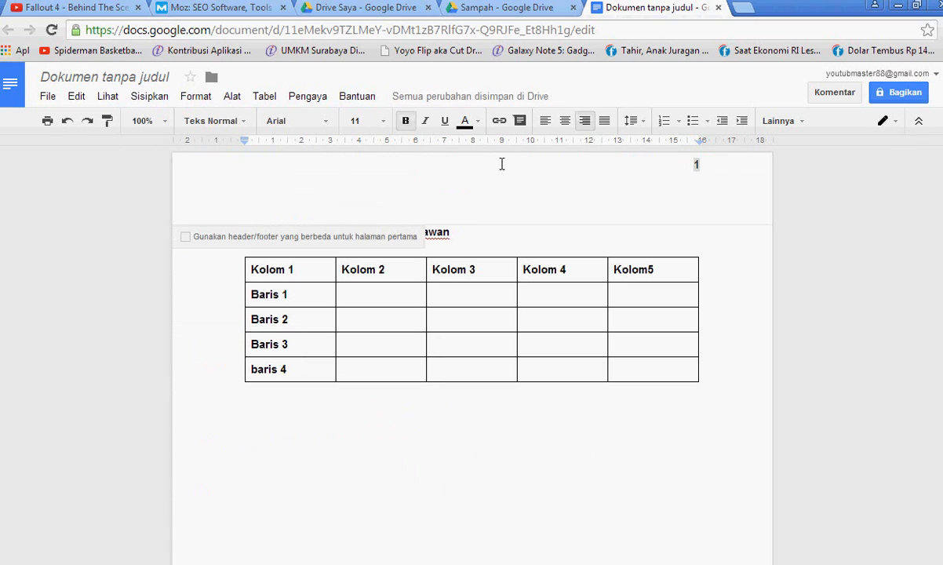
key("BackSpace")
Look at the insert options available in the header and hide the document's title and menu area.
left_click(149, 96)
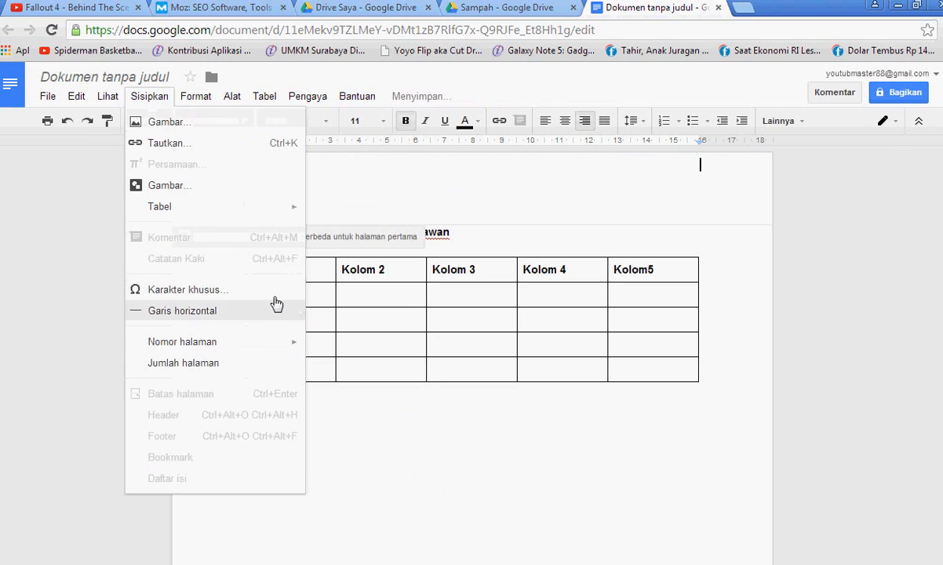
left_click(837, 255)
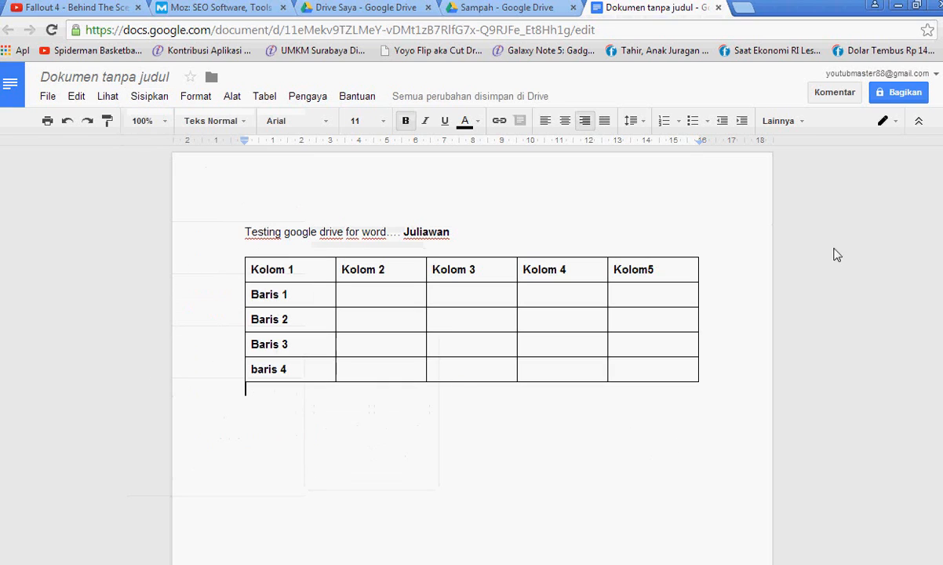
left_click(801, 121)
left_click(919, 122)
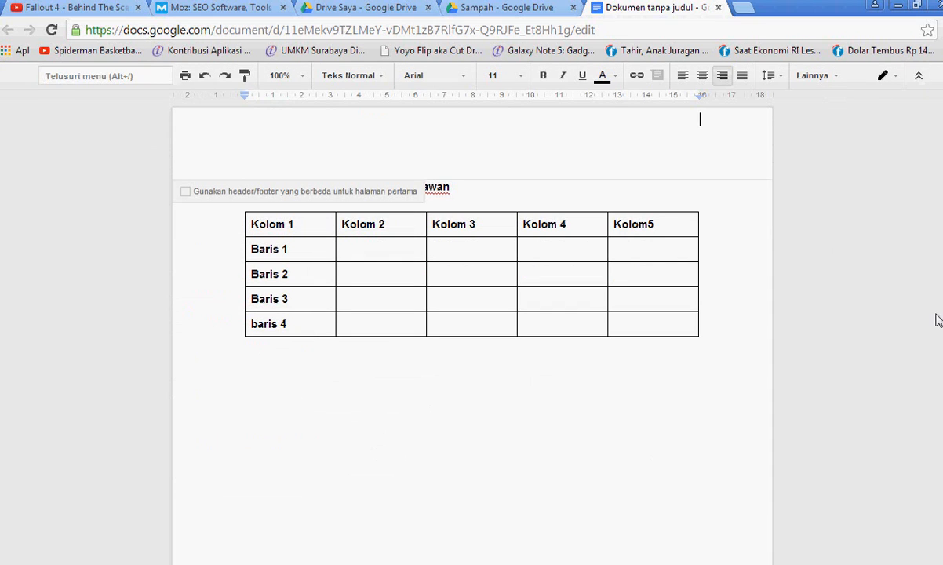
Restore the document's title and menu area and insert a right-aligned page number in the page header.
left_click(149, 104)
left_click(149, 105)
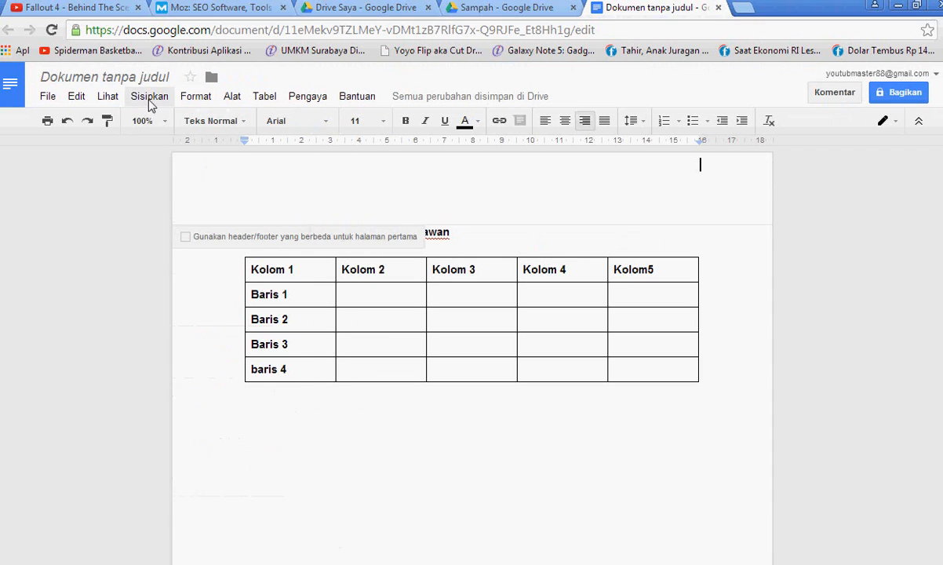
left_click(152, 106)
left_click(295, 364)
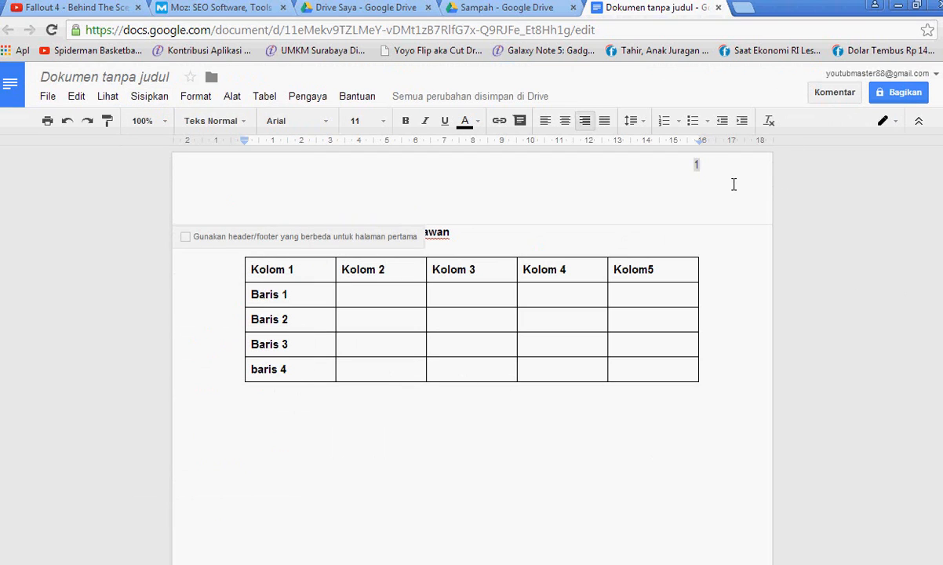
Look through the formatting, table and add-on commands and the available document modes Pengeditan, Menyarankan and Melihat.
left_click(198, 96)
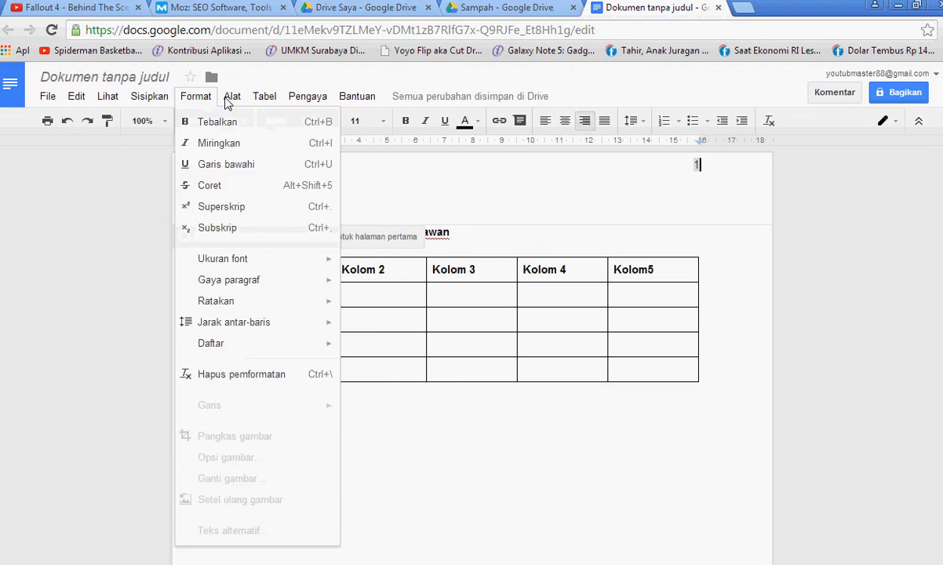
mouse_move(239, 98)
mouse_move(196, 96)
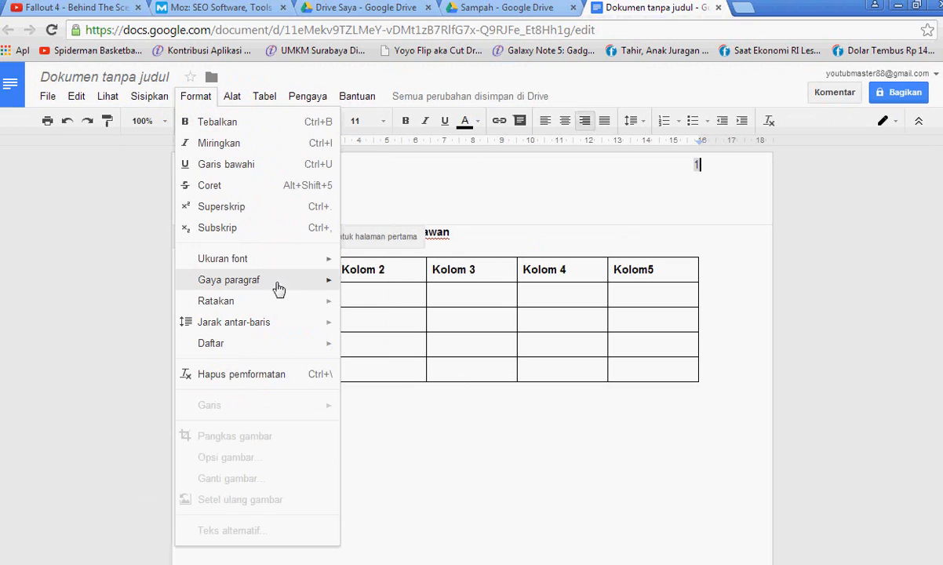
mouse_move(288, 291)
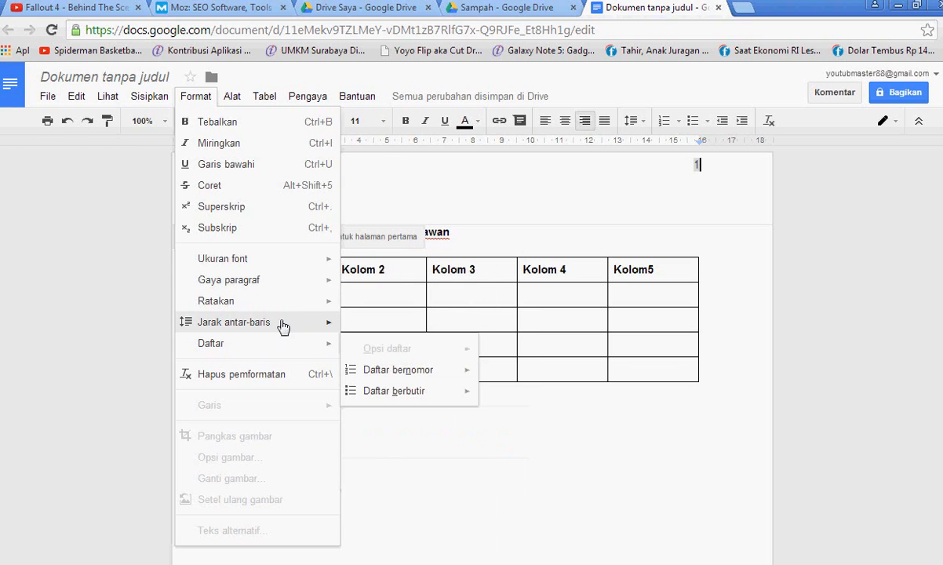
mouse_move(270, 96)
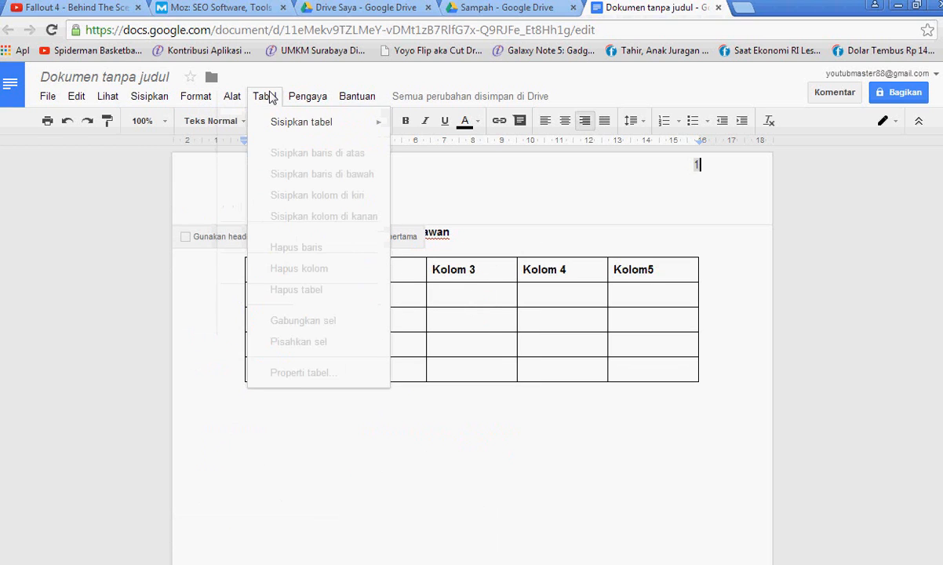
left_click(322, 105)
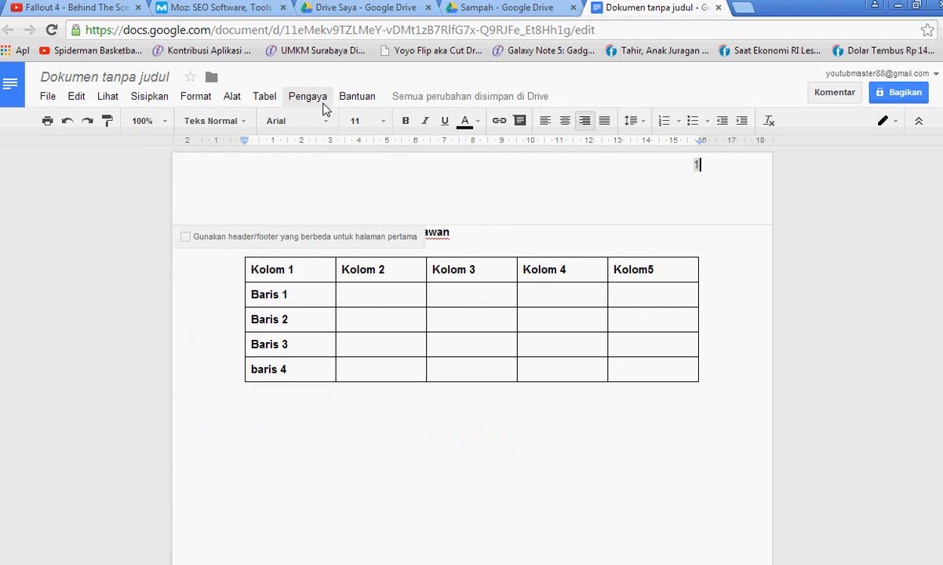
left_click(316, 102)
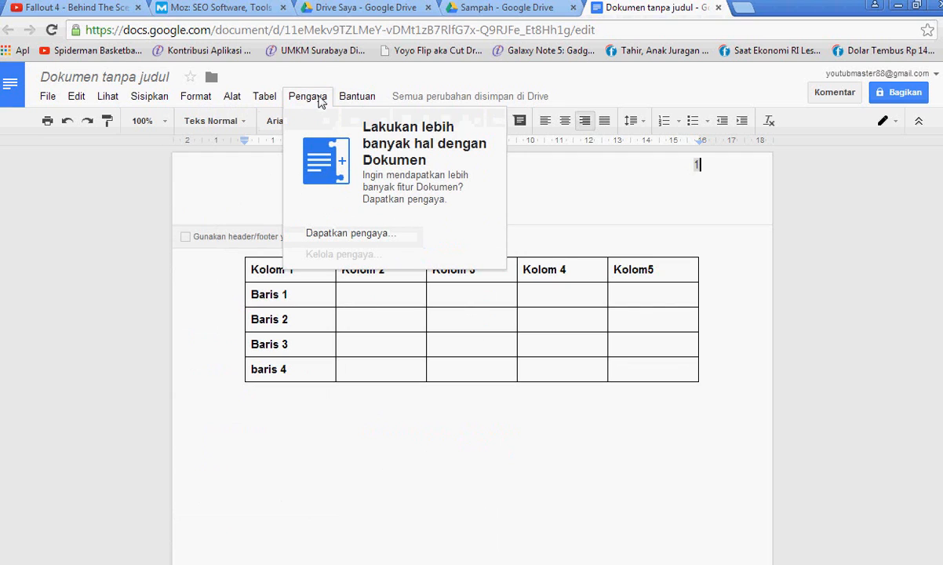
left_click(370, 97)
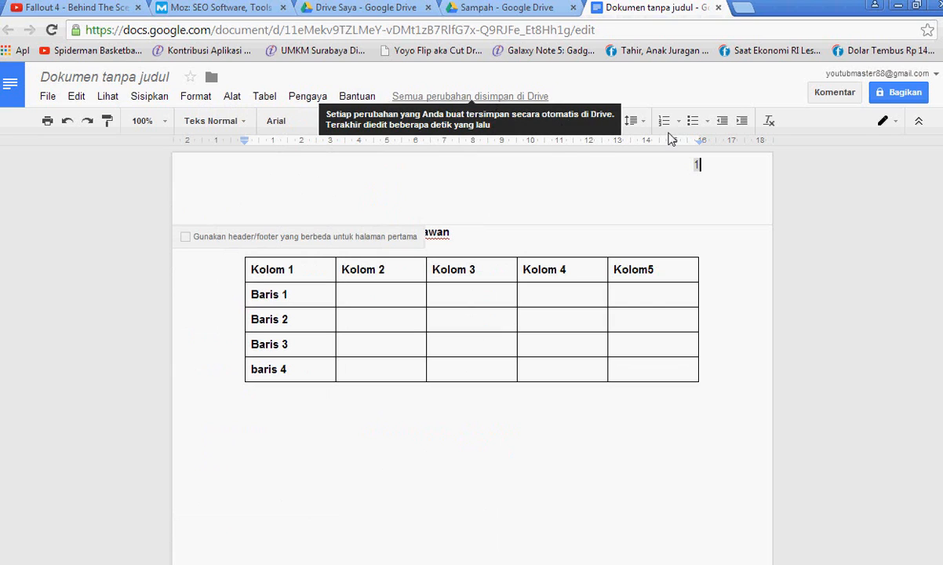
left_click(895, 122)
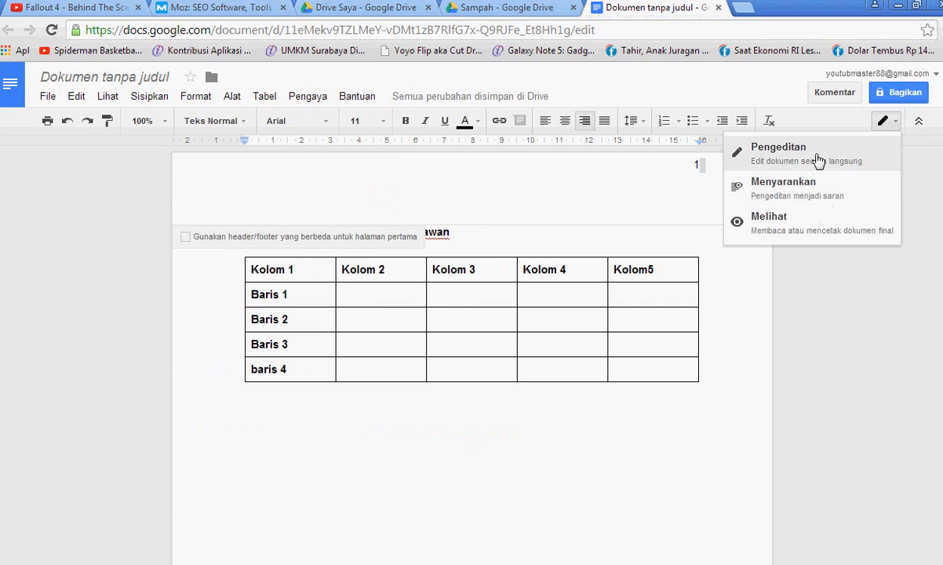
Choose the Pengeditan document mode and insert a right-aligned page number in the page footer.
left_click(764, 153)
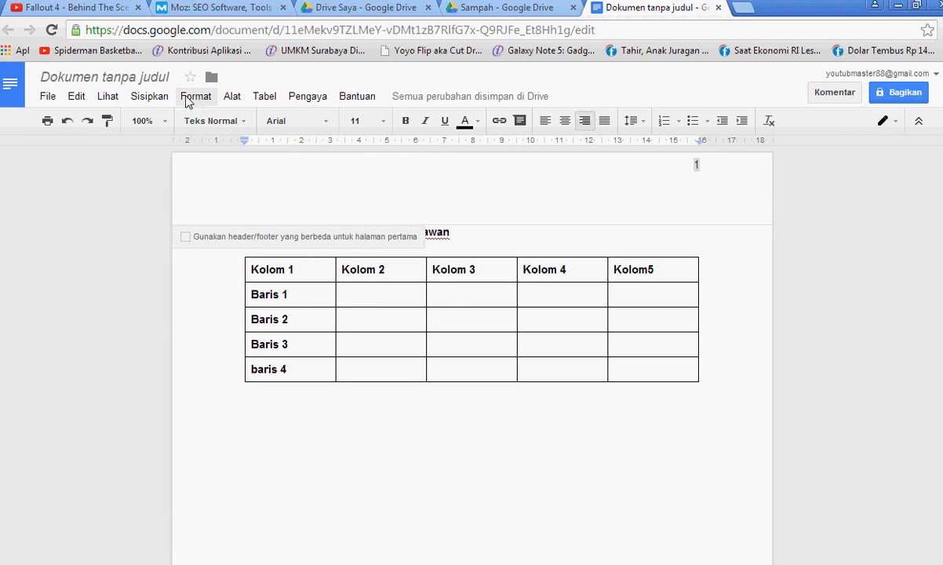
left_click(149, 96)
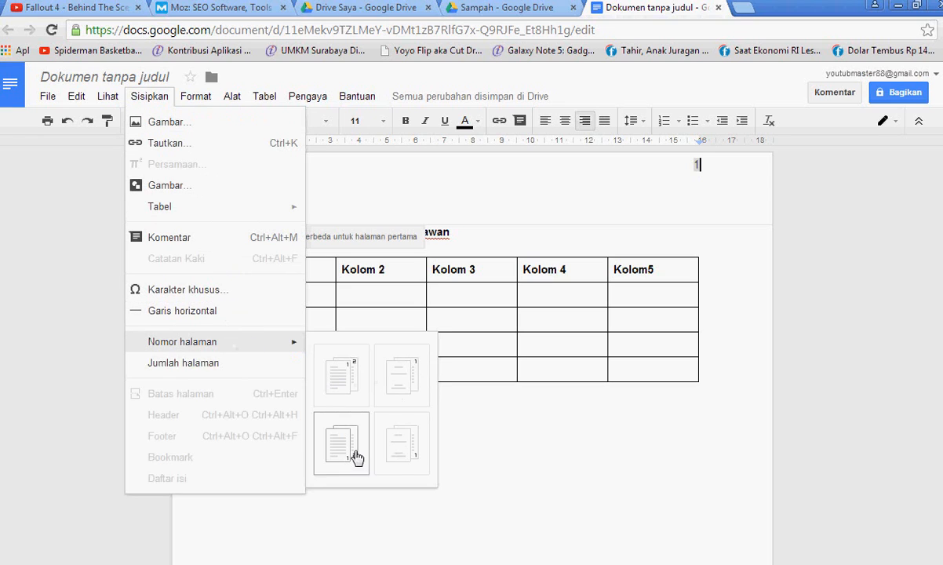
left_click(367, 430)
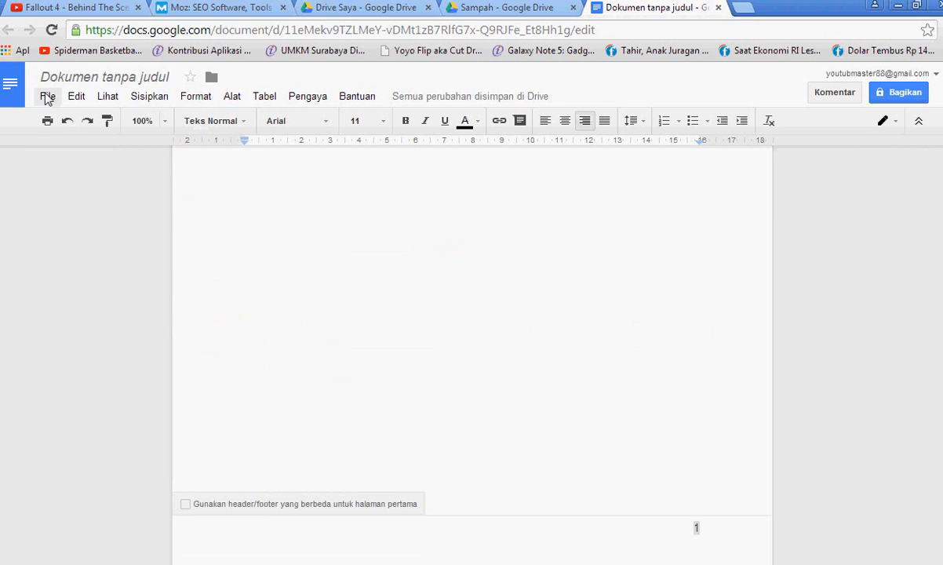
Download the document as Microsoft Word (.docx) and leave the footer.
left_click(78, 98)
mouse_move(49, 97)
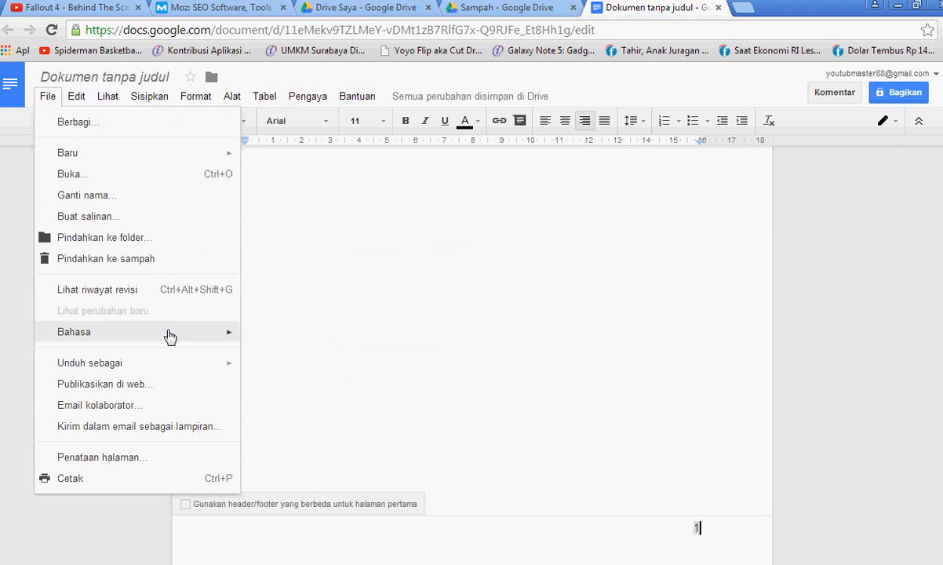
mouse_move(171, 369)
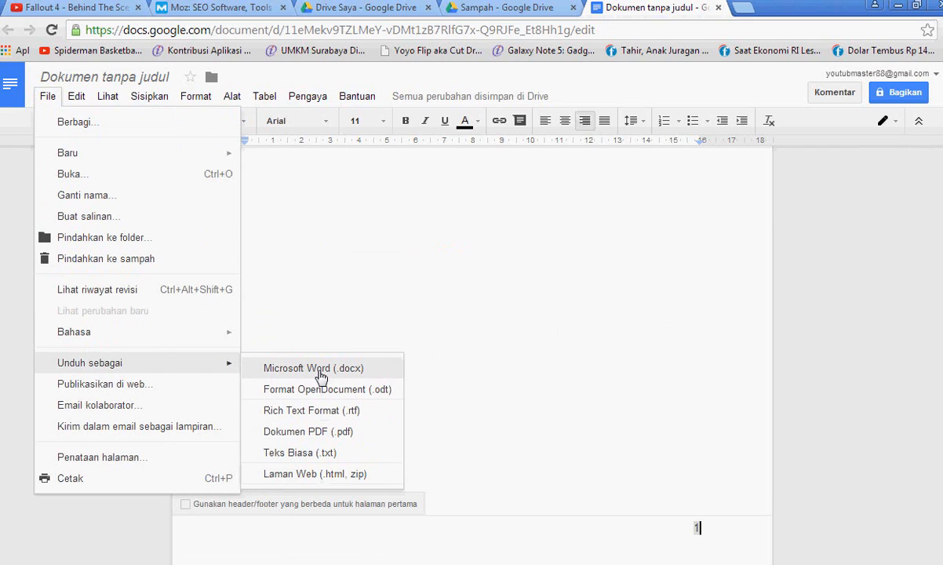
left_click(382, 366)
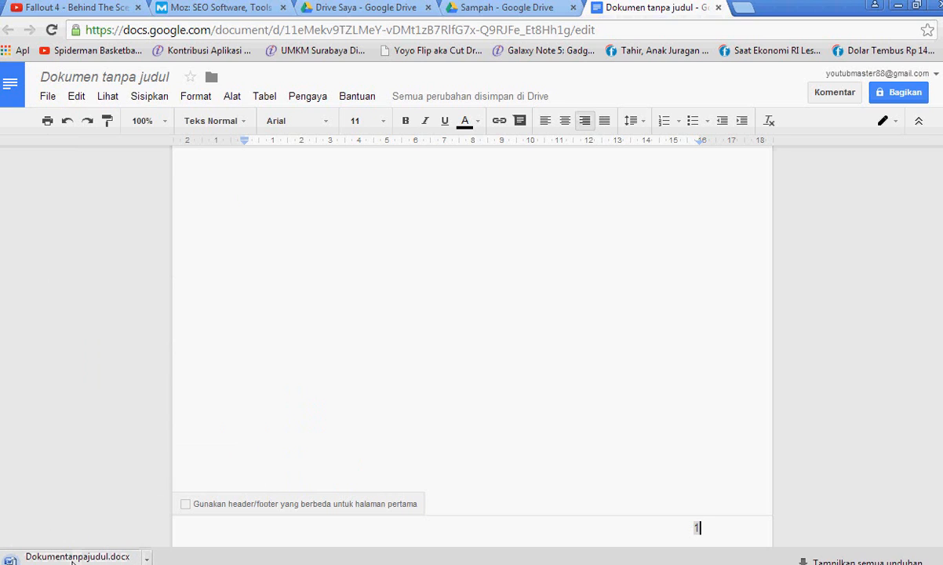
double_click(378, 329)
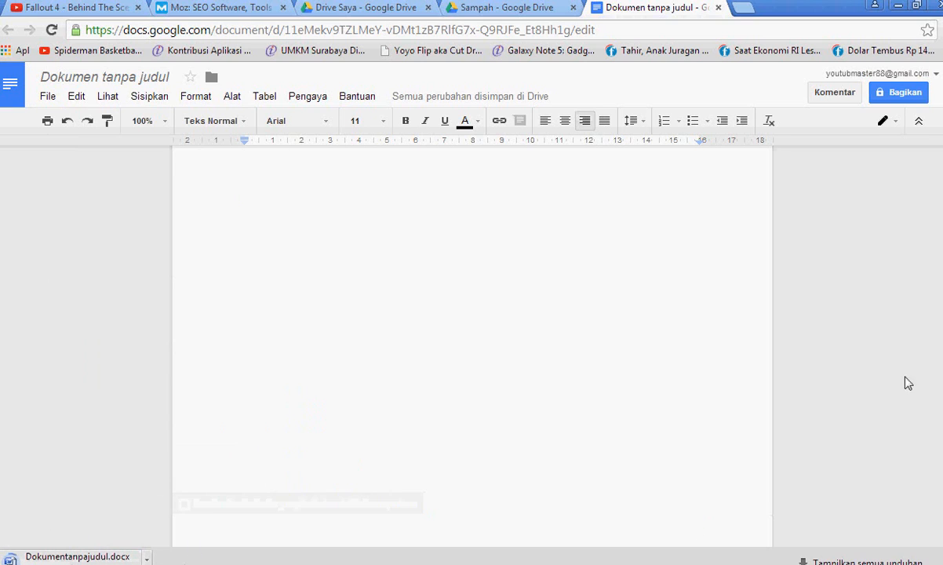
Rename the document with the suggested title "Testing google drive for word…" and add a blank line below the table.
left_click_drag(940, 382, 940, 182)
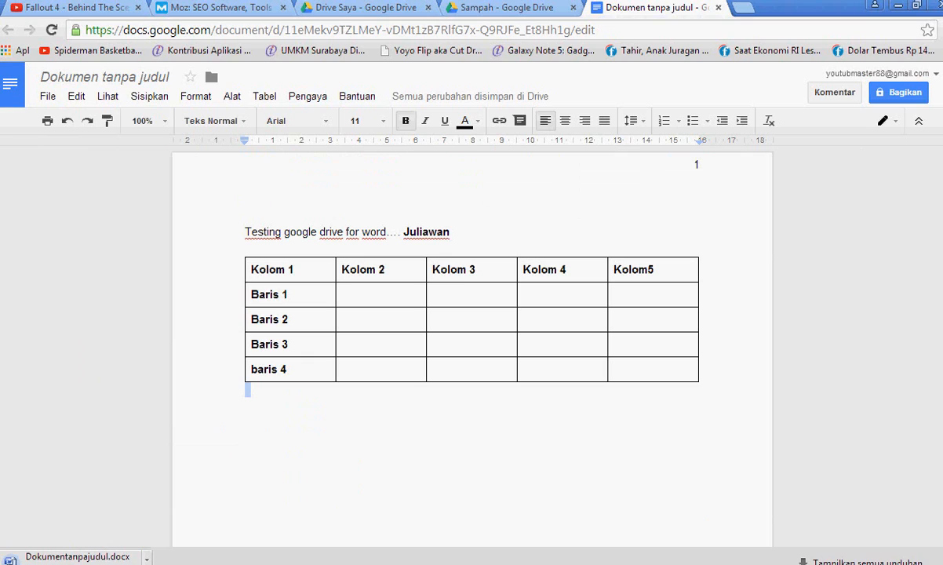
left_click(174, 77)
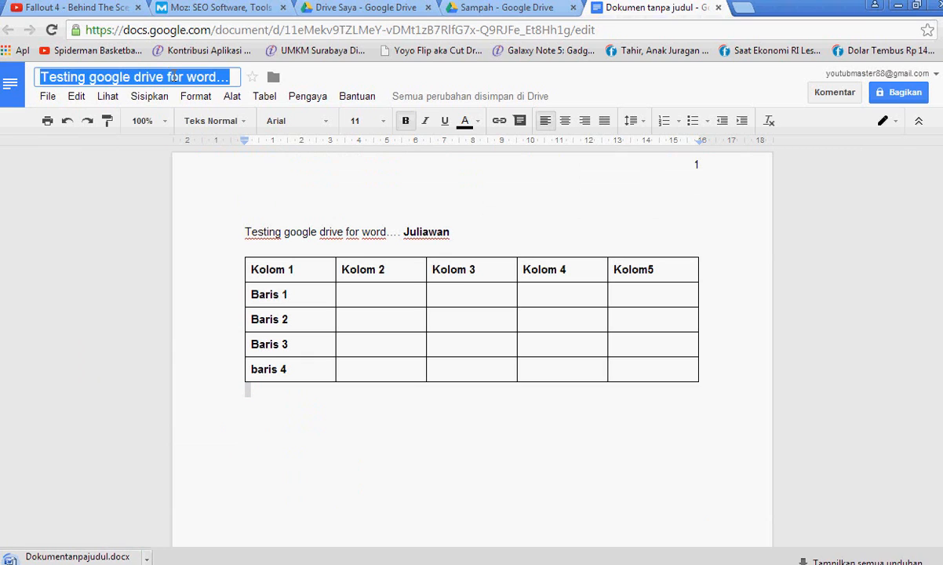
key("Return")
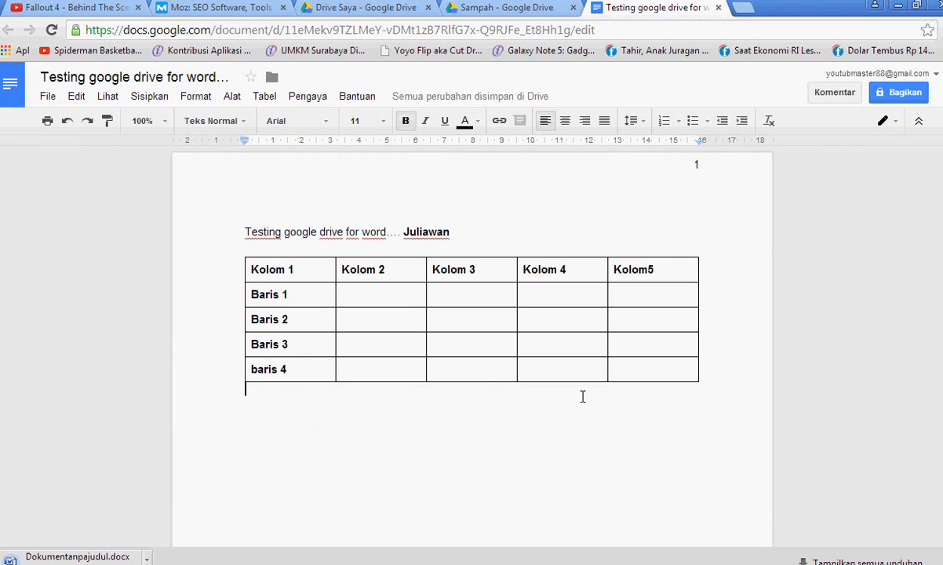
key("Return")
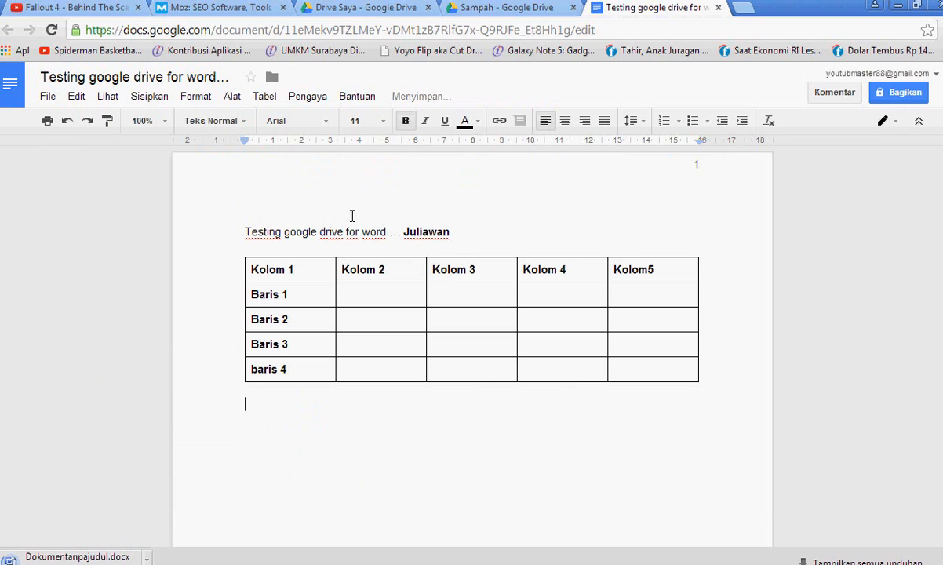
Delete the page number from the page header.
left_click(154, 97)
left_click(707, 167)
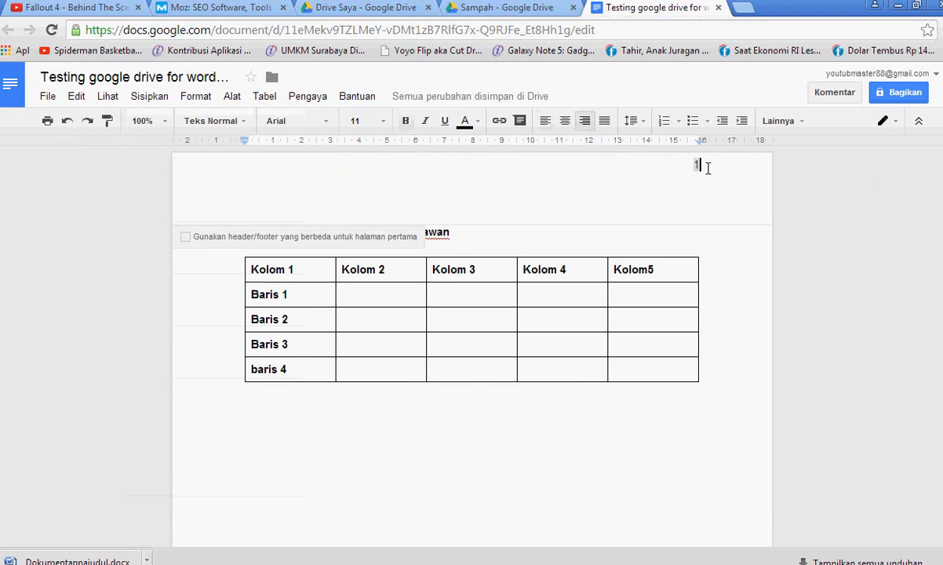
key("BackSpace")
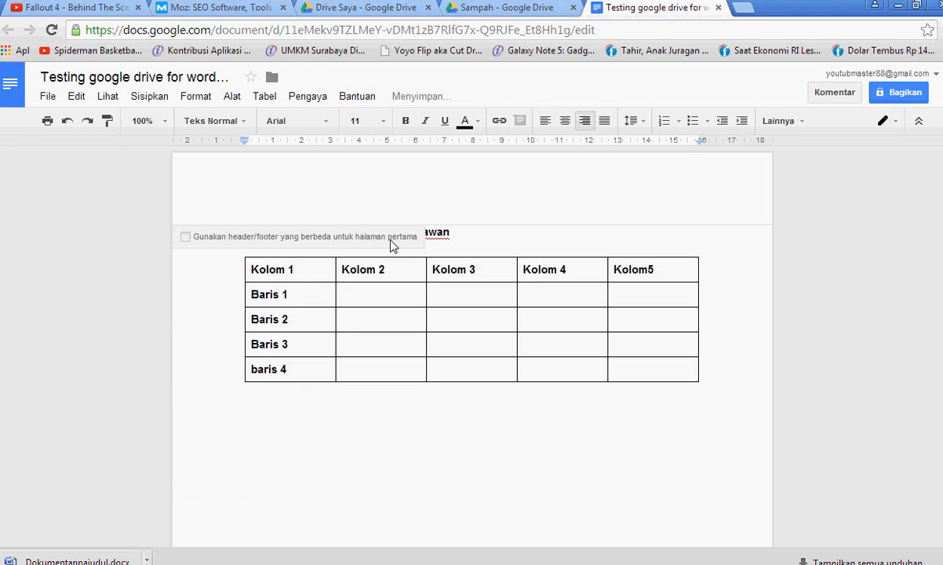
Add blank lines below the table until the document continues onto a second page.
scroll(534, 368, "down", 3)
left_click(580, 383)
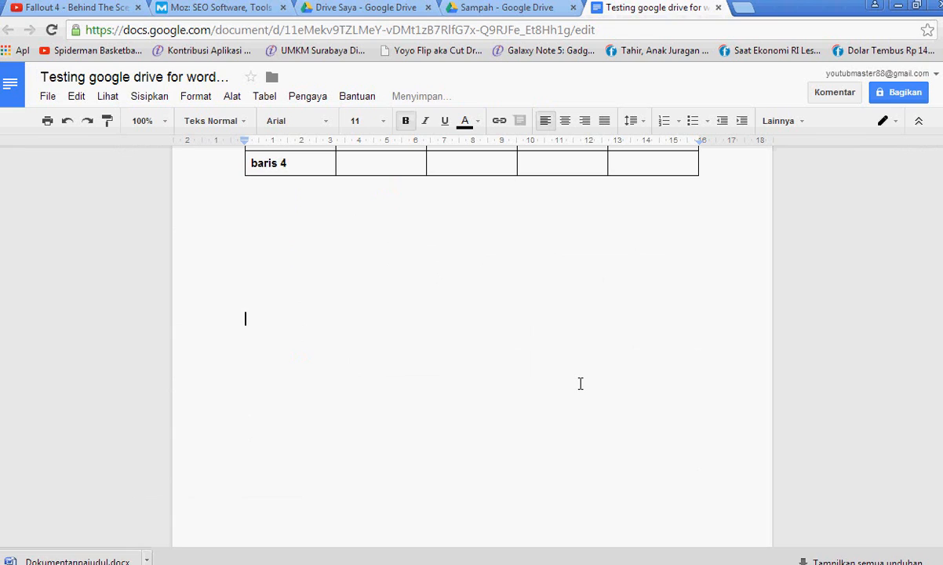
key("Return")
key("Return")
key("Return")
key("Return")
key("Return")
key("Return")
key("Return")
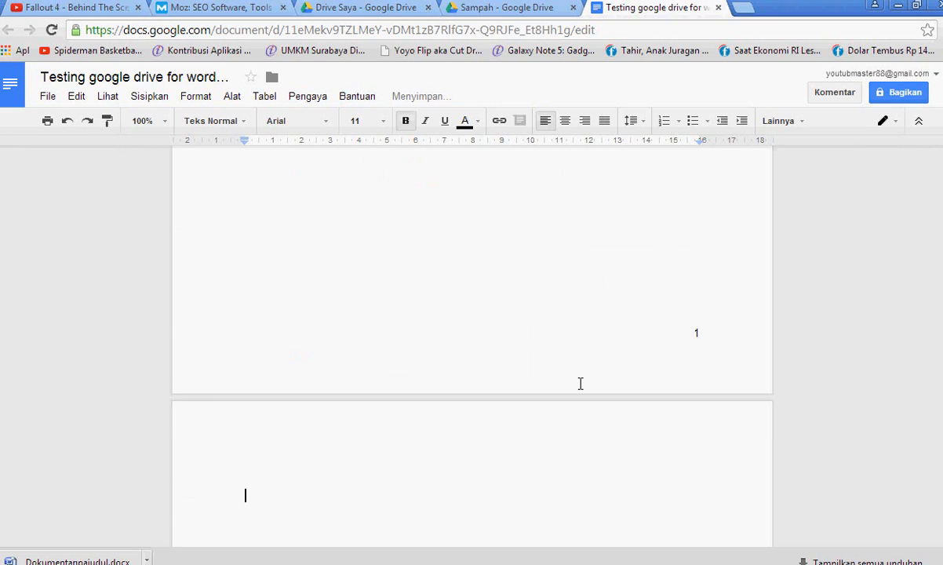
Open the downloaded file Dokumentanpajudul.docx, then return to the text line above the table in the online document.
left_click(78, 560)
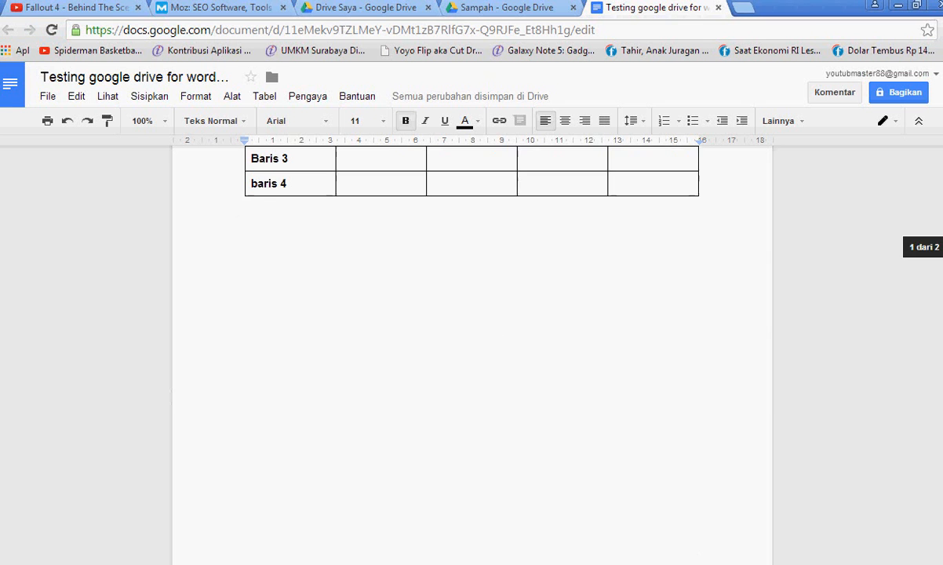
left_click(400, 339)
left_click(492, 246)
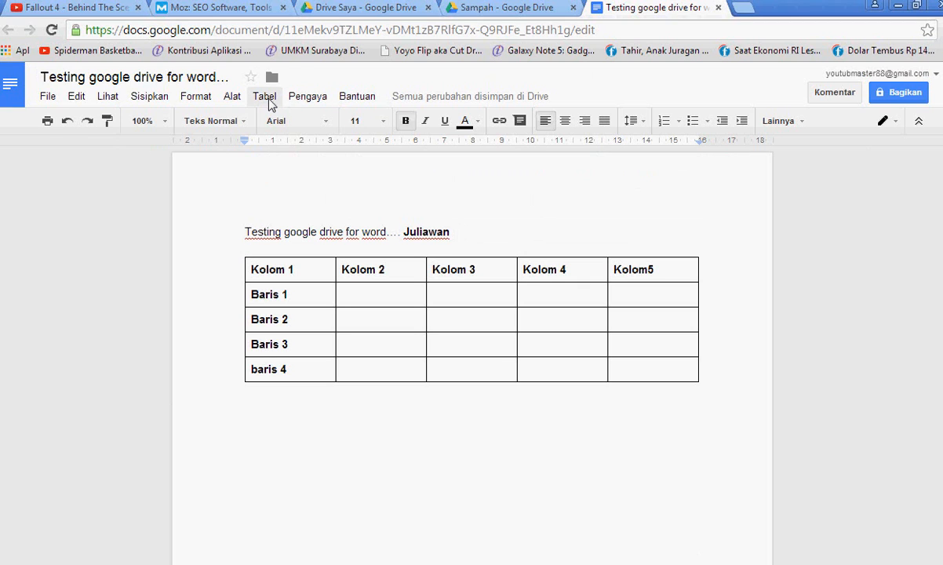
Look at the add-on options and check the document's word count.
left_click(308, 95)
left_click(307, 96)
left_click(308, 96)
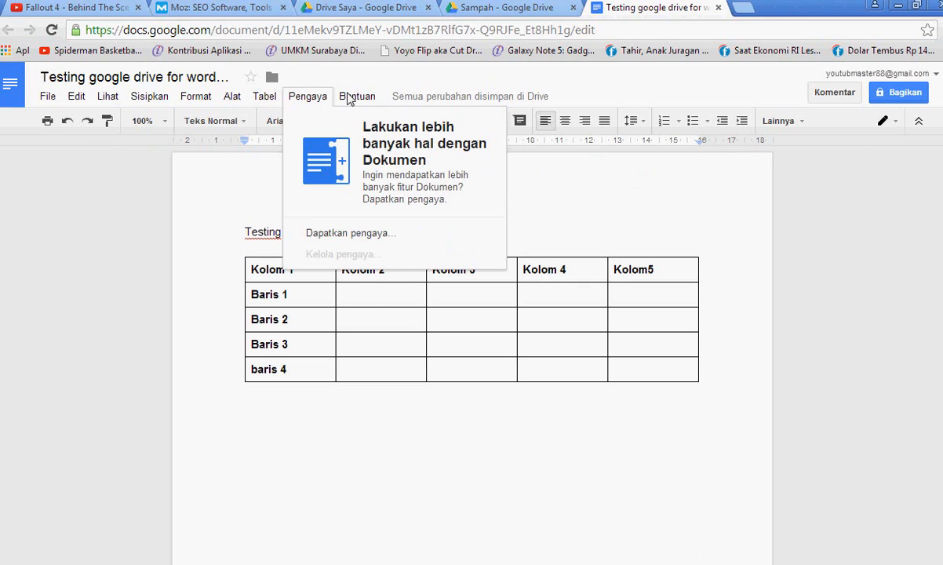
mouse_move(239, 99)
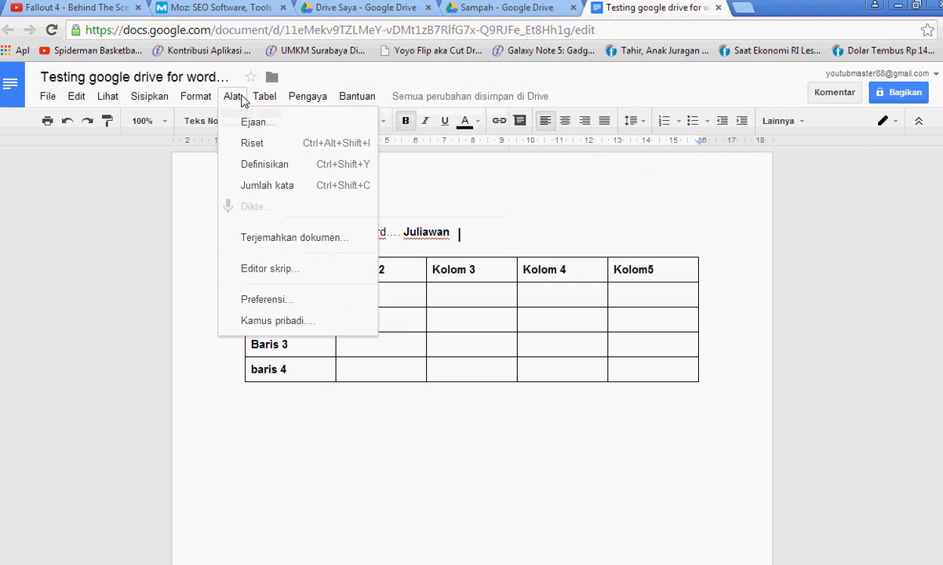
left_click(297, 192)
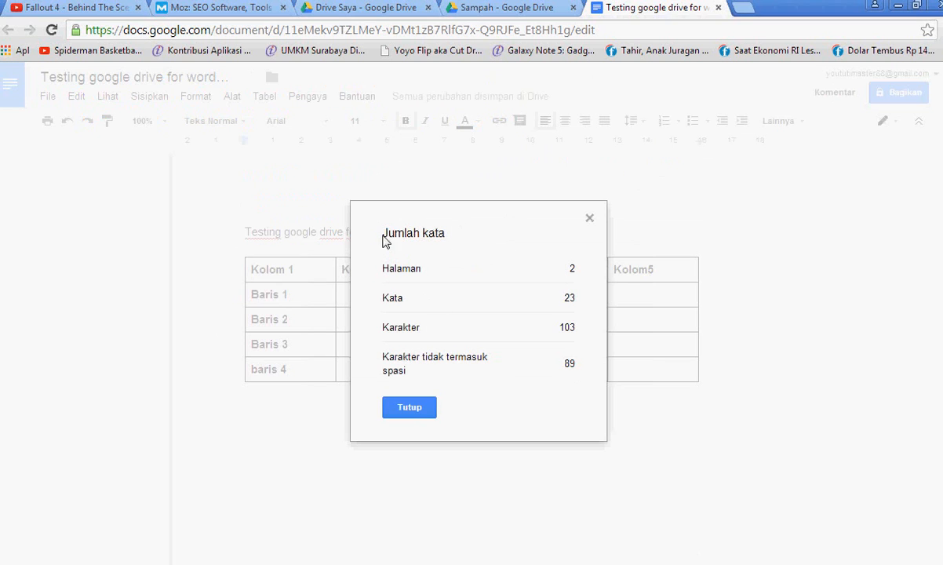
mouse_move(383, 239)
left_mouse_down()
mouse_move(551, 333)
mouse_move(391, 255)
left_mouse_up()
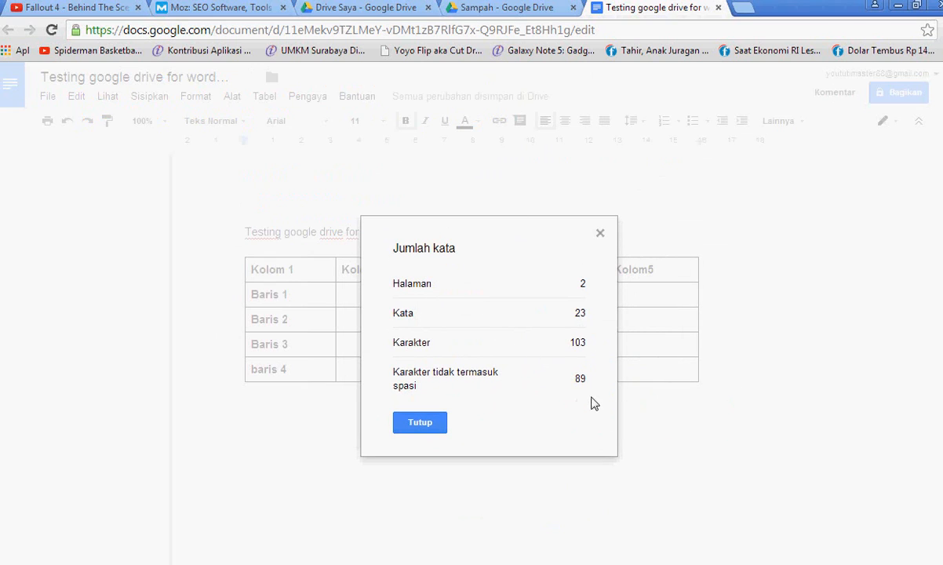
left_click(596, 232)
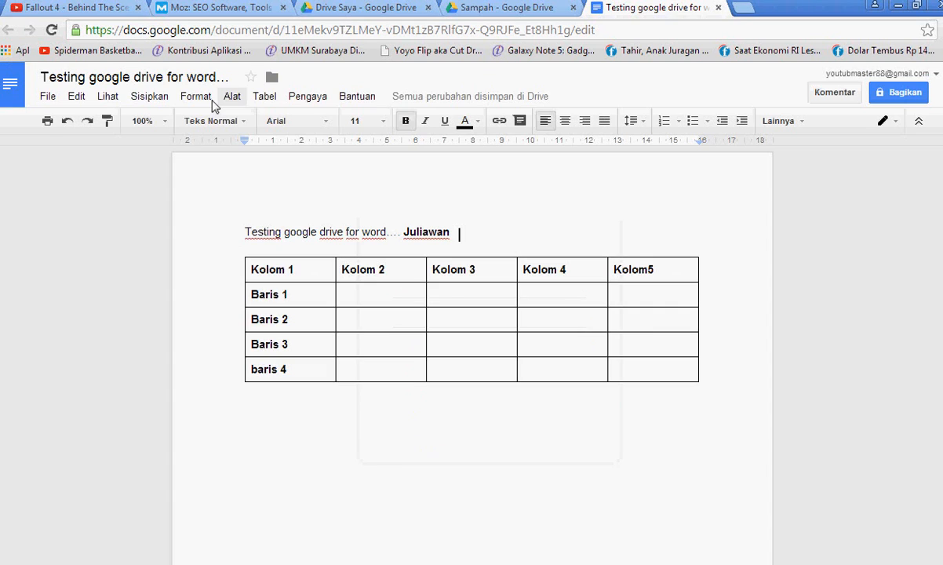
Look at the text formatting commands and the available line spacing options.
left_click(209, 102)
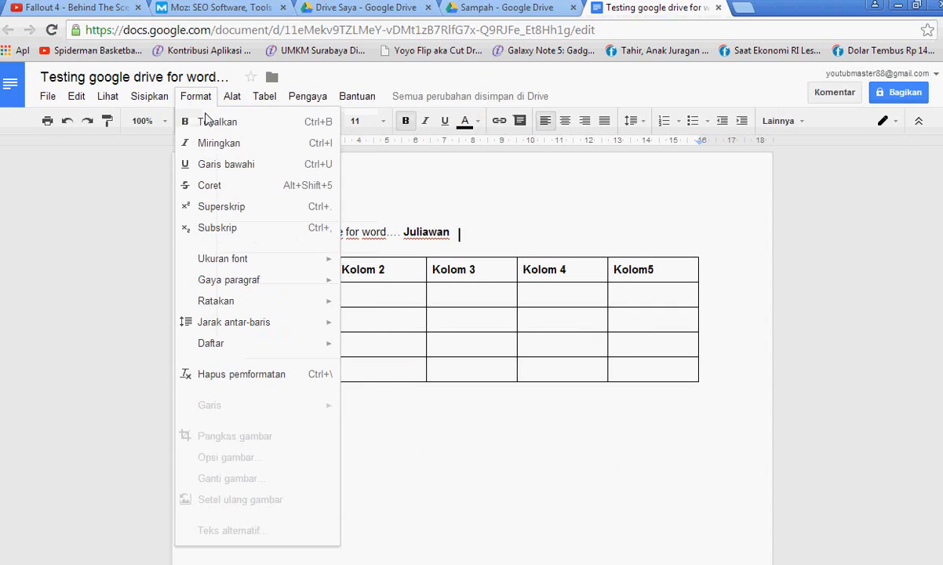
mouse_move(280, 328)
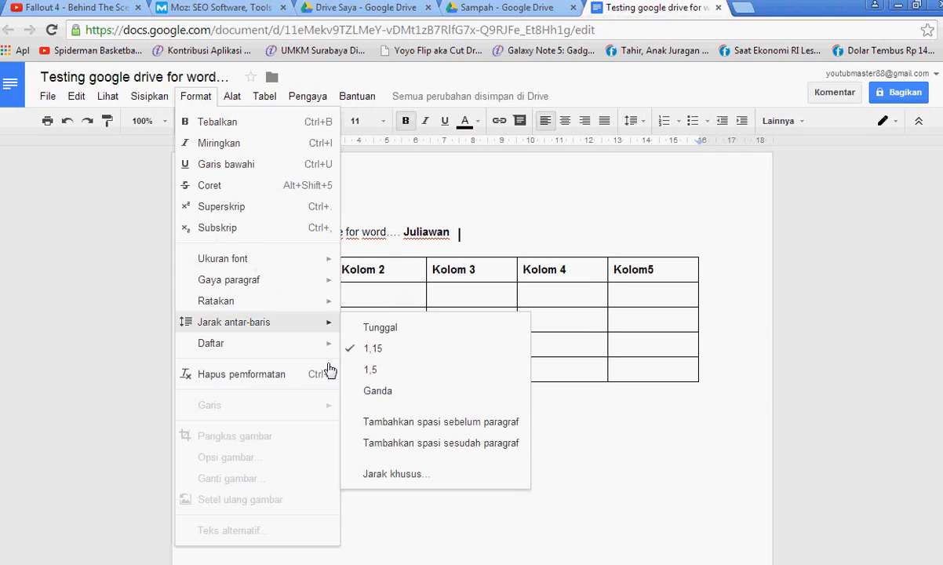
left_click(464, 208)
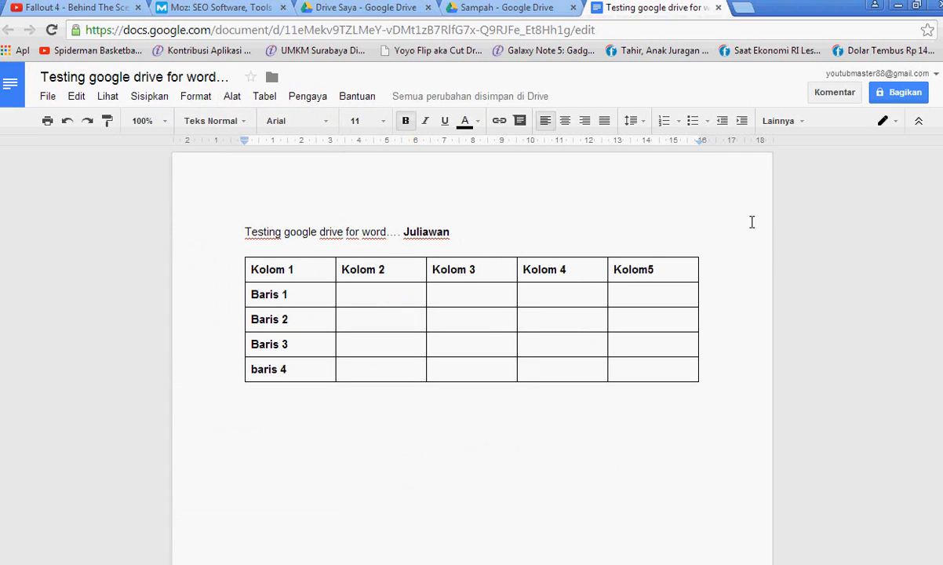